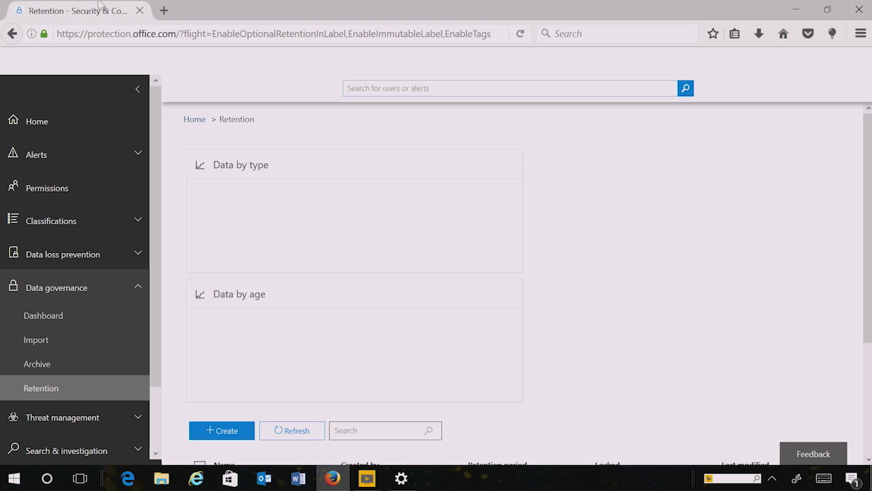
Step: Go from the home dashboard to the data governance Retention page and start a retention policy named "Business"
left_click(37, 129)
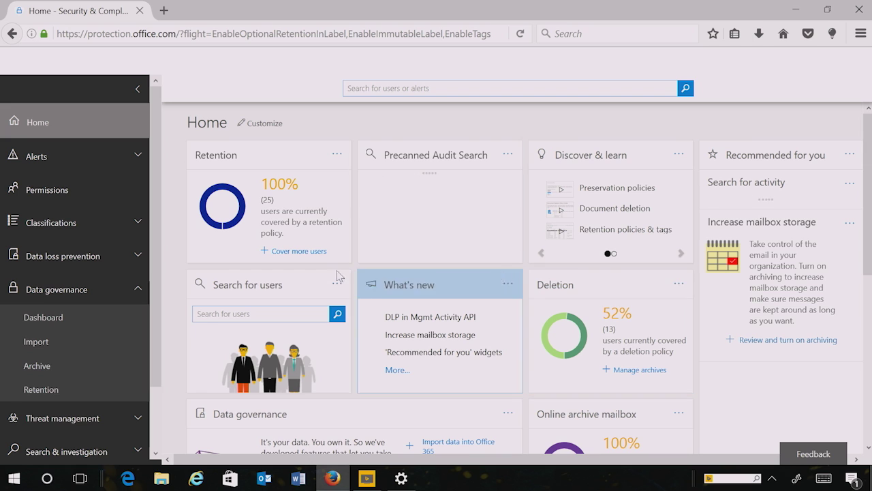
left_click(310, 251)
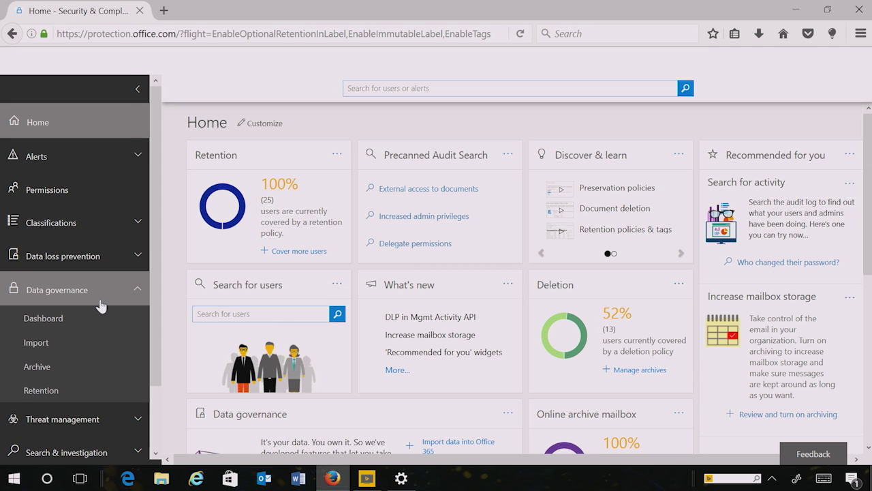
left_click(61, 394)
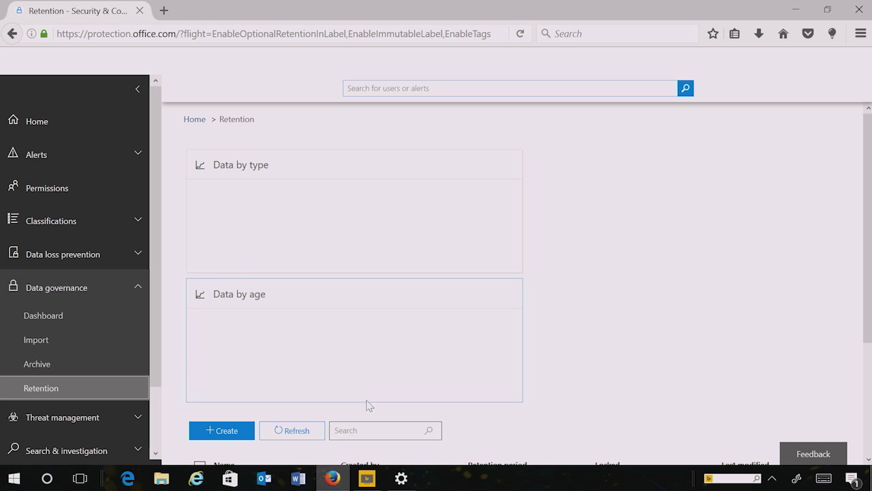
left_click(234, 435)
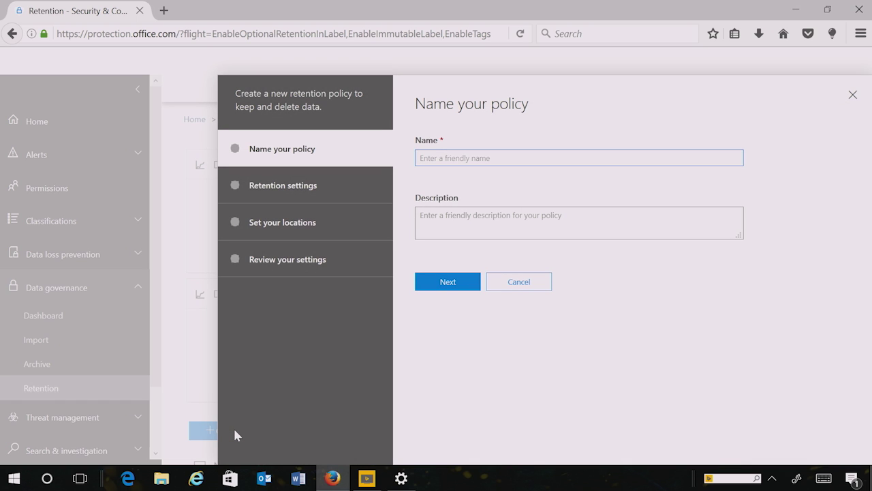
type("Business")
left_click(456, 285)
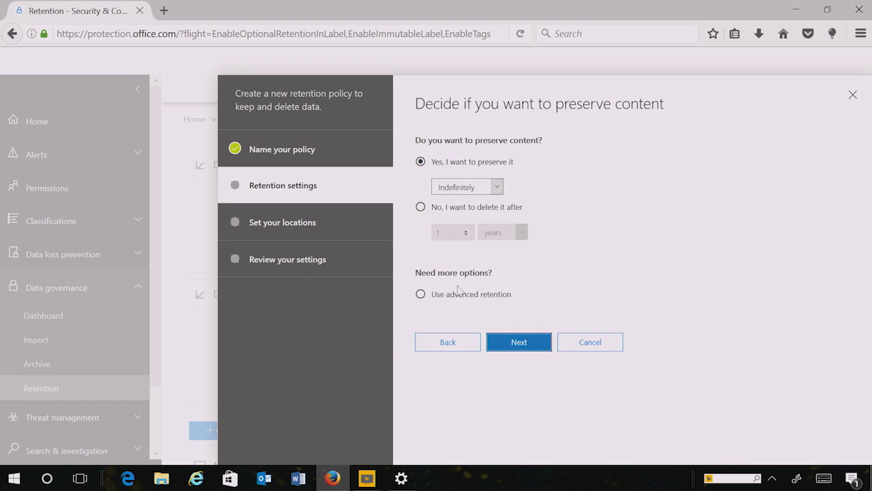
Step: Set the policy to preserve content for 15 years based on when it was created, without deleting it after that time
left_click(497, 186)
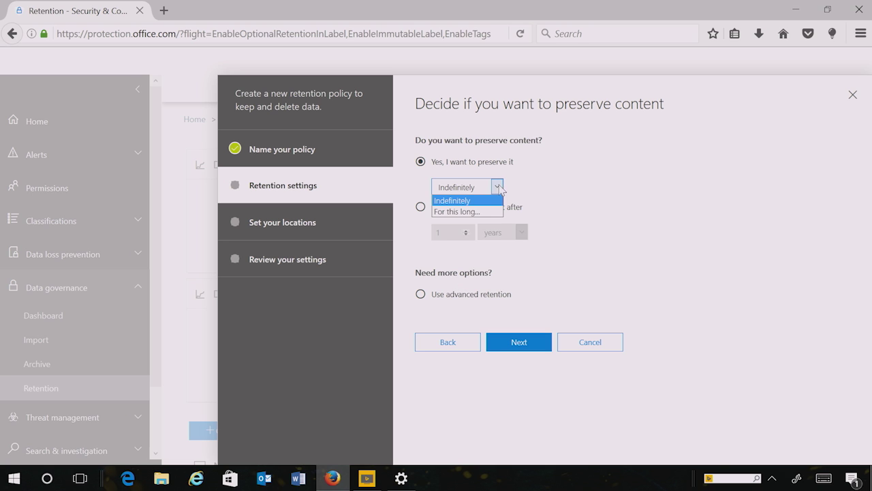
left_click(488, 212)
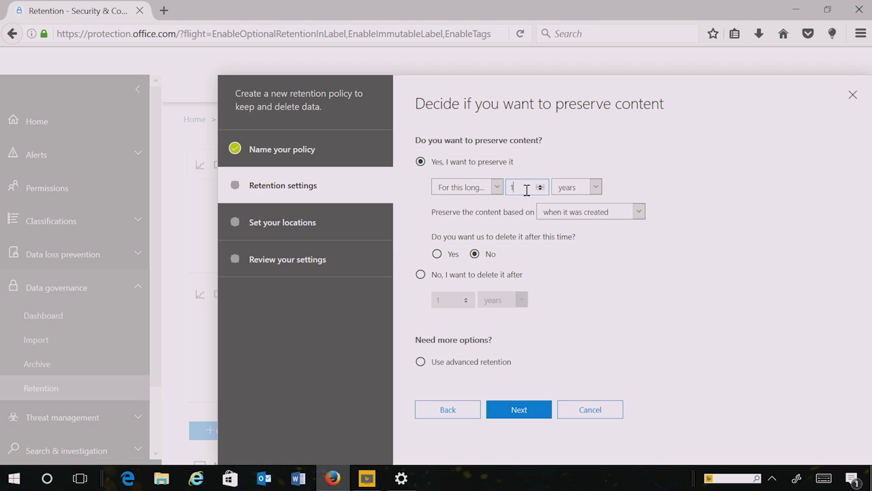
type("5")
left_click(537, 412)
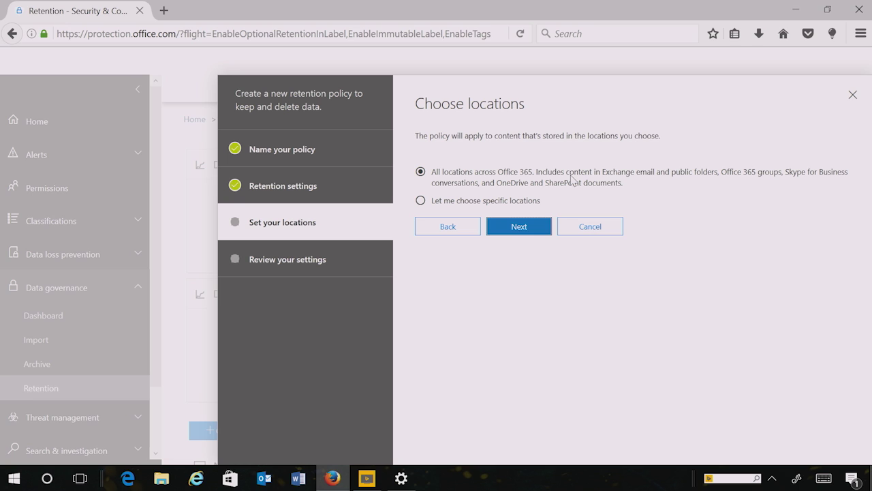
Step: Apply the policy to all locations across Office 365 without Preservation Lock, create it and close its details
left_click(539, 226)
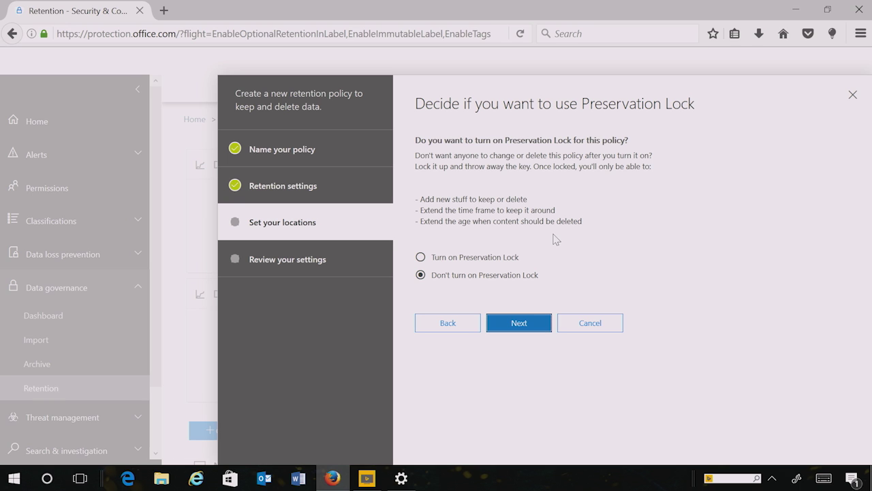
left_click(522, 328)
left_click(599, 454)
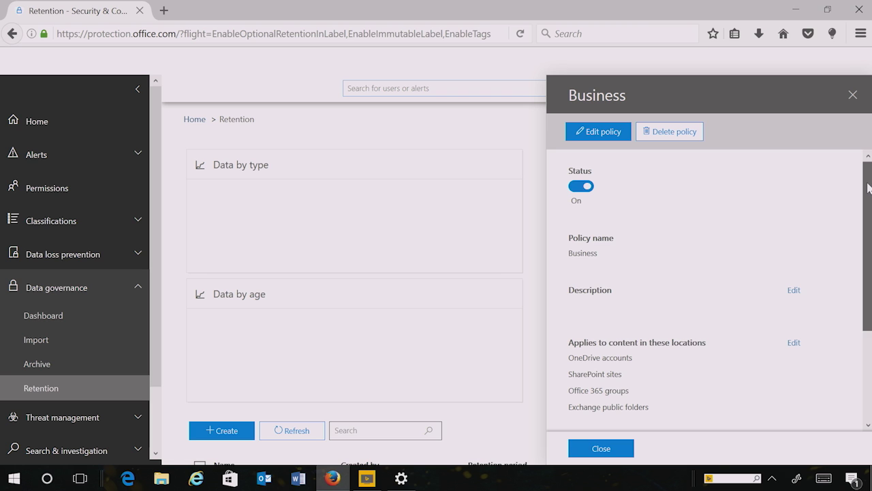
left_click_drag(868, 188, 869, 274)
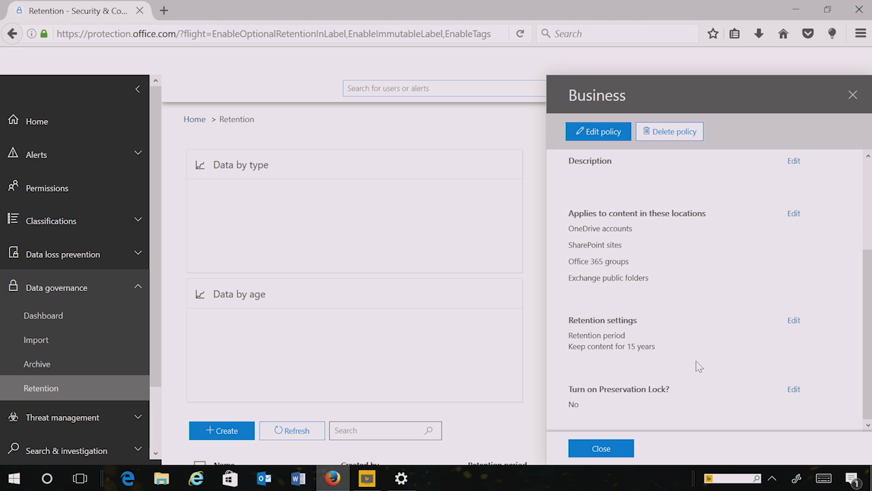
left_click(609, 451)
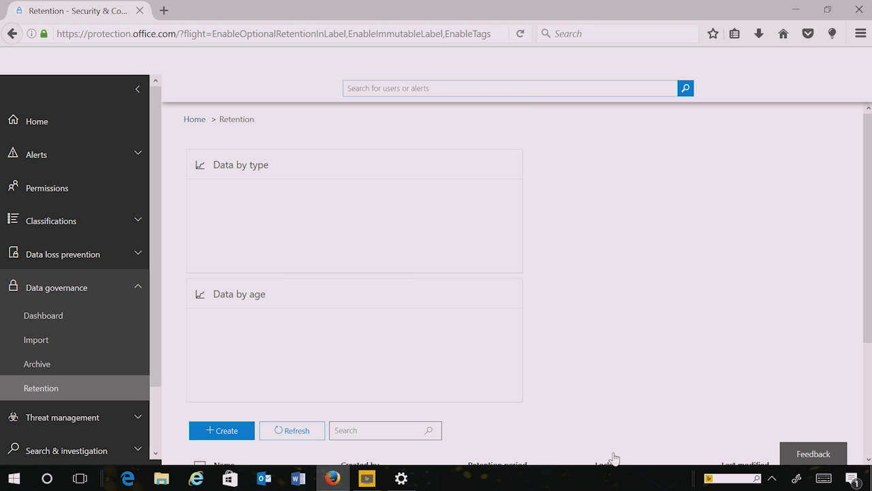
Step: Start a second retention policy named "project" and continue to its retention settings
left_click(227, 432)
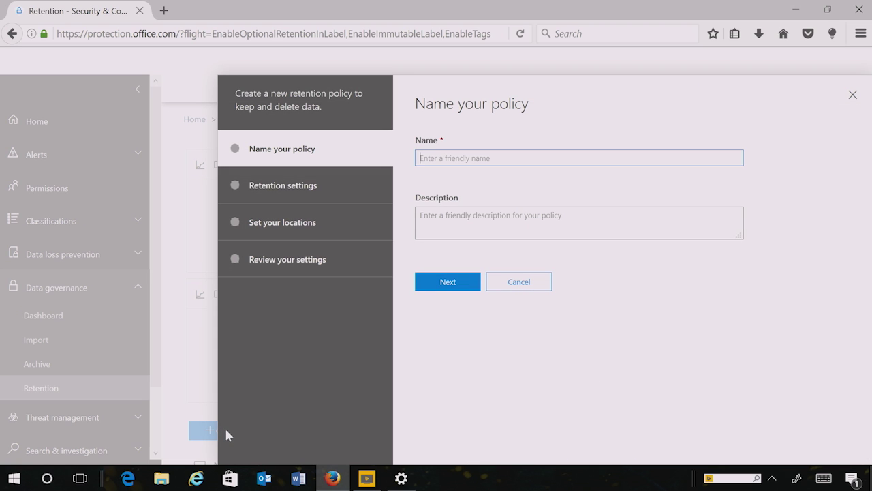
left_click(512, 161)
type("project")
left_click(450, 282)
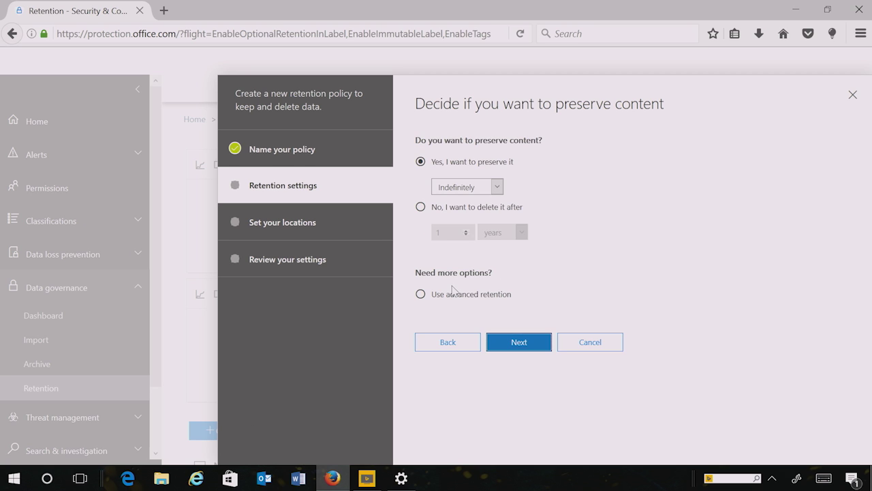
Step: Set the "project" policy to preserve content for 7 years based on when it was created, without deleting it after that time
left_click(491, 190)
left_click(488, 210)
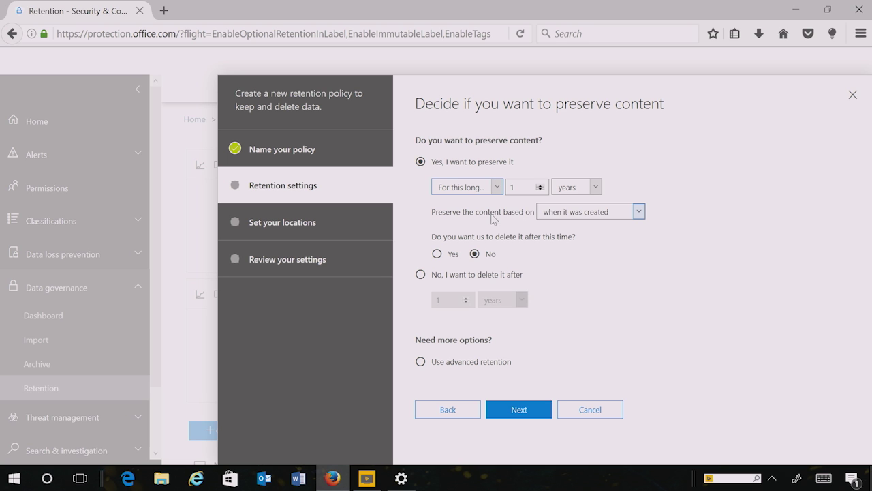
left_click(524, 187)
key("BackSpace")
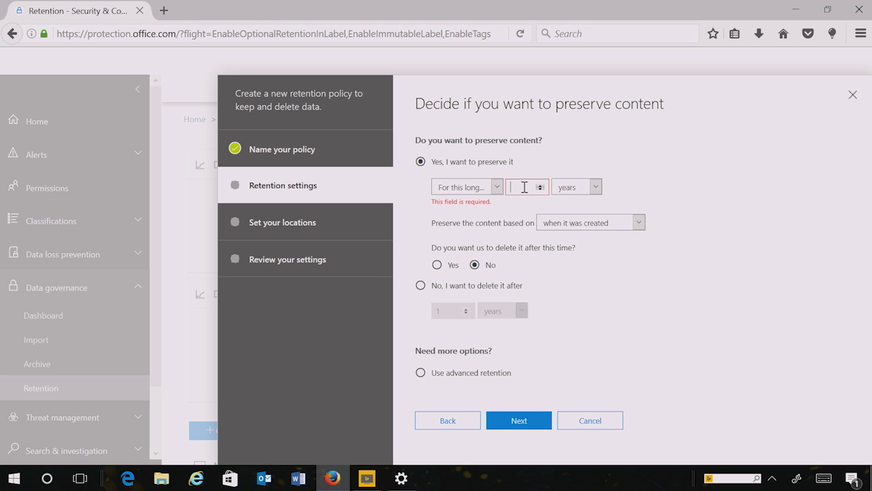
type("7")
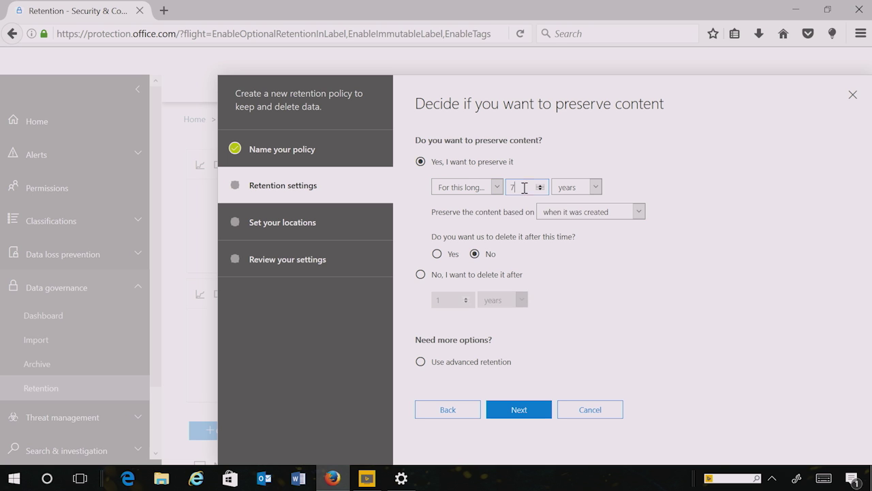
left_click(531, 411)
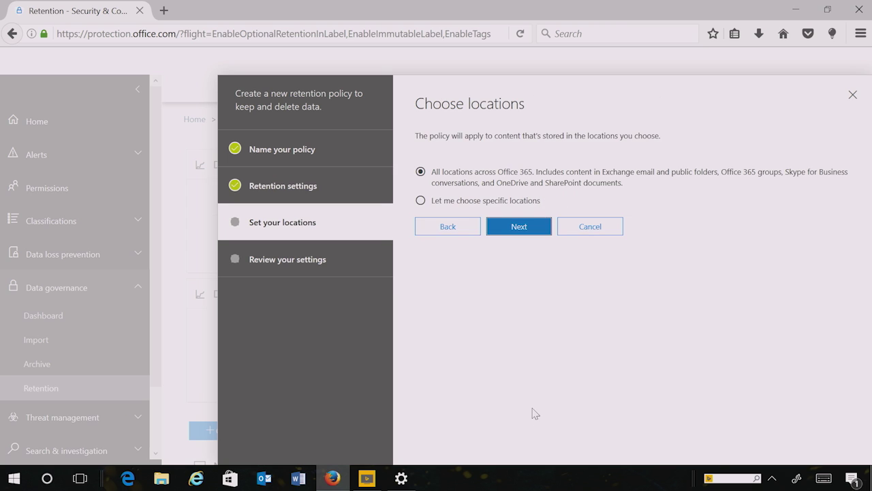
Step: Choose specific locations for the policy, limiting Office 365 groups to HR Project Work and Compliance Driven Group
left_click(420, 200)
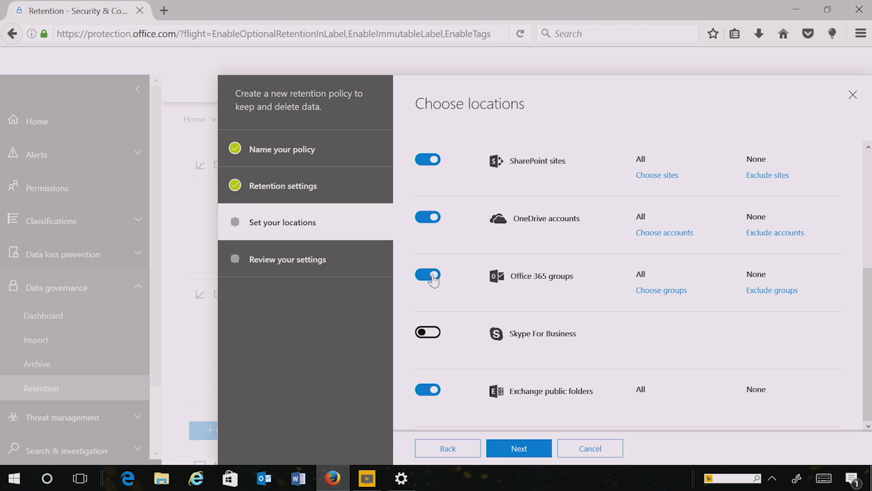
left_click(661, 290)
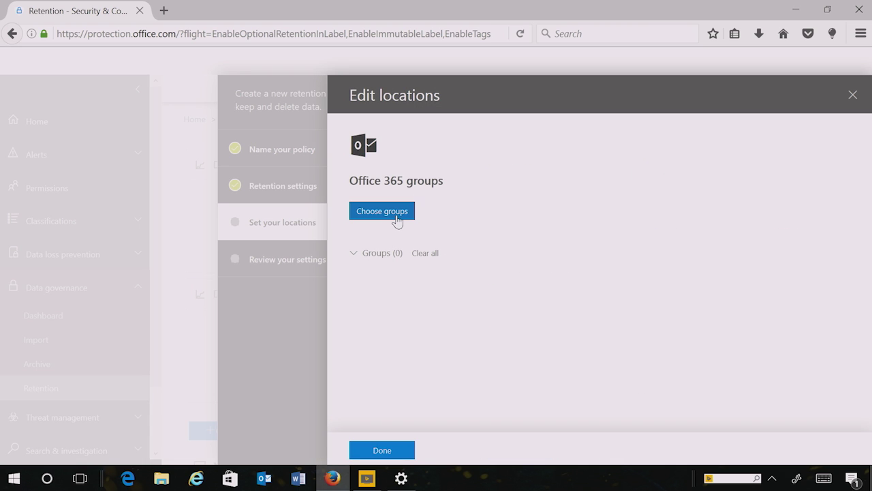
left_click(410, 218)
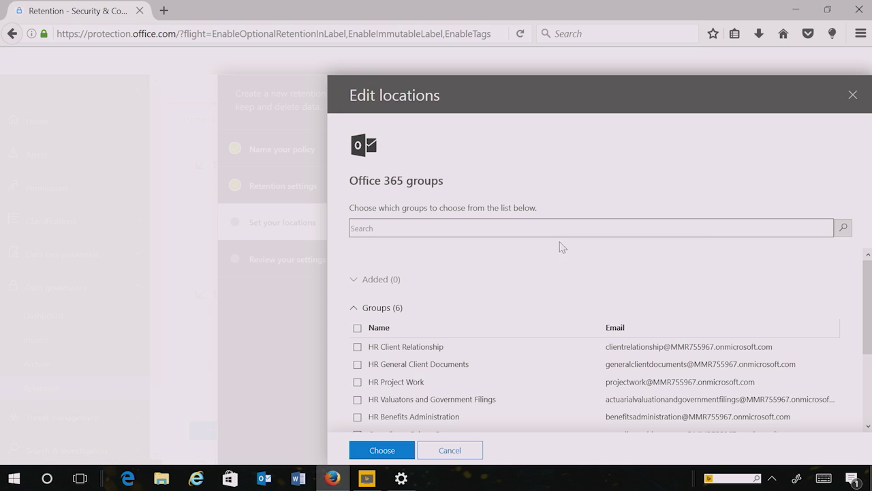
scroll(867, 280, "down", 3)
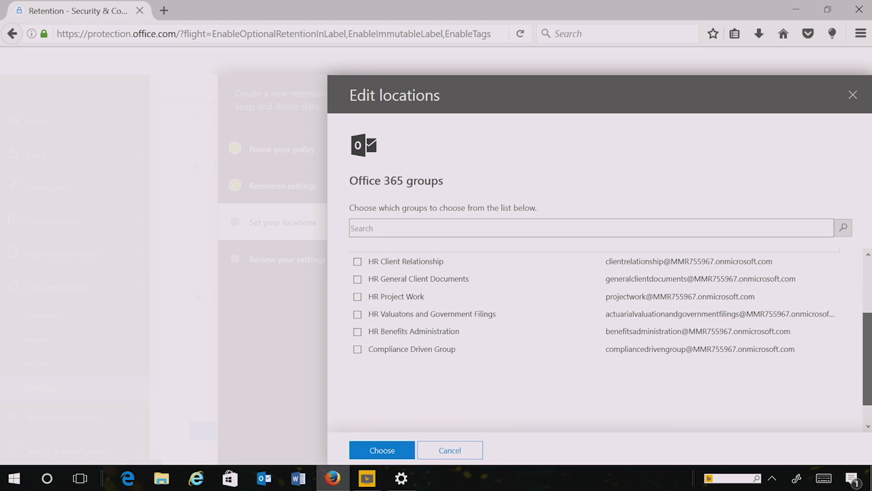
left_click(357, 296)
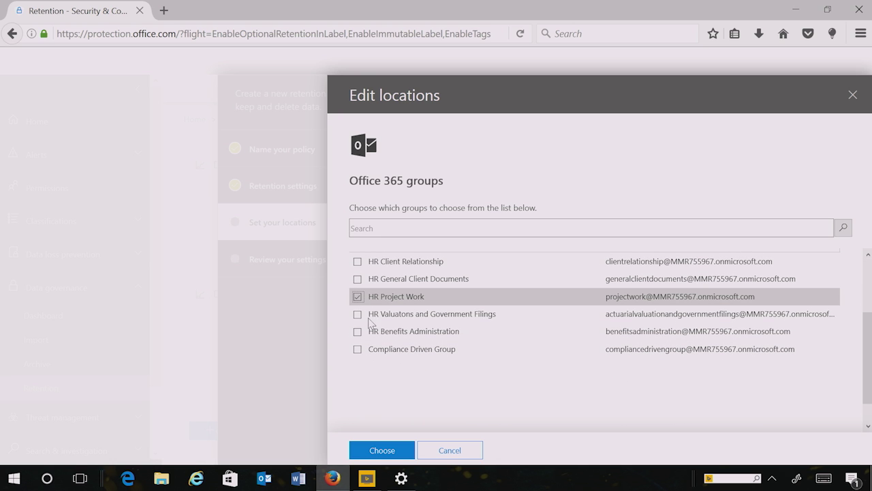
left_click(358, 349)
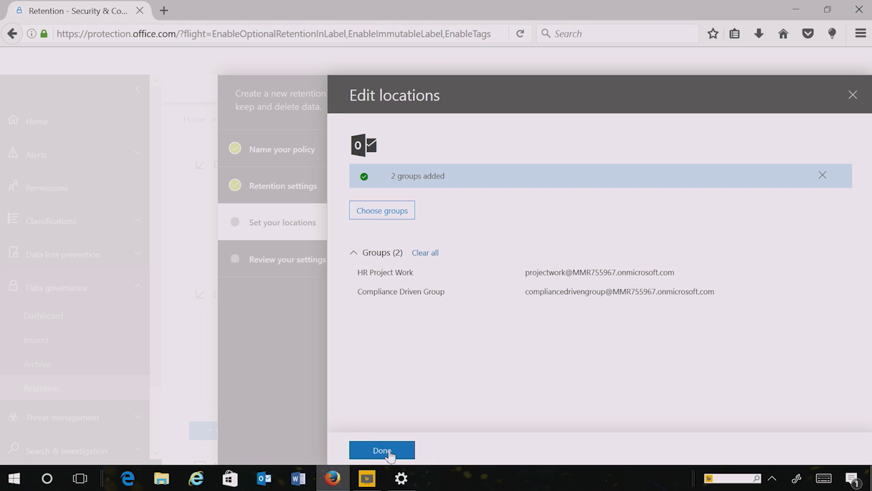
left_click(386, 451)
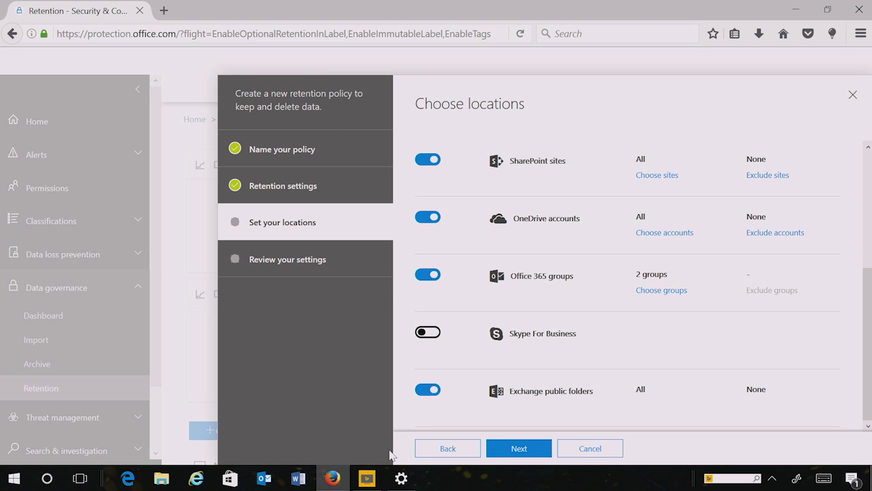
Step: Leave Preservation Lock off, create the "project" policy, and review and close its details
left_click(525, 451)
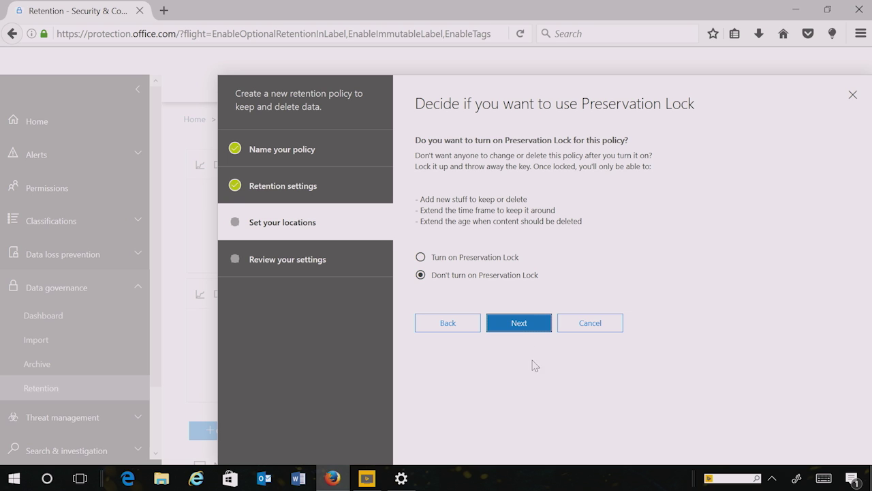
left_click(522, 327)
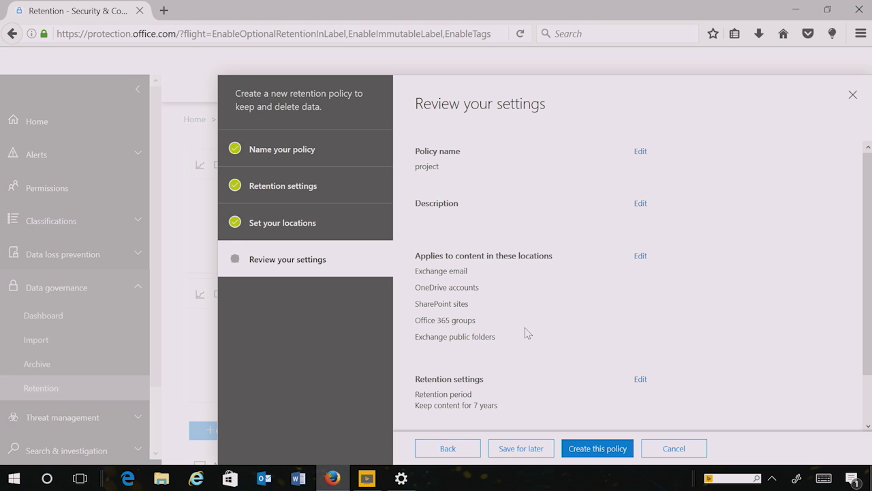
left_click(598, 449)
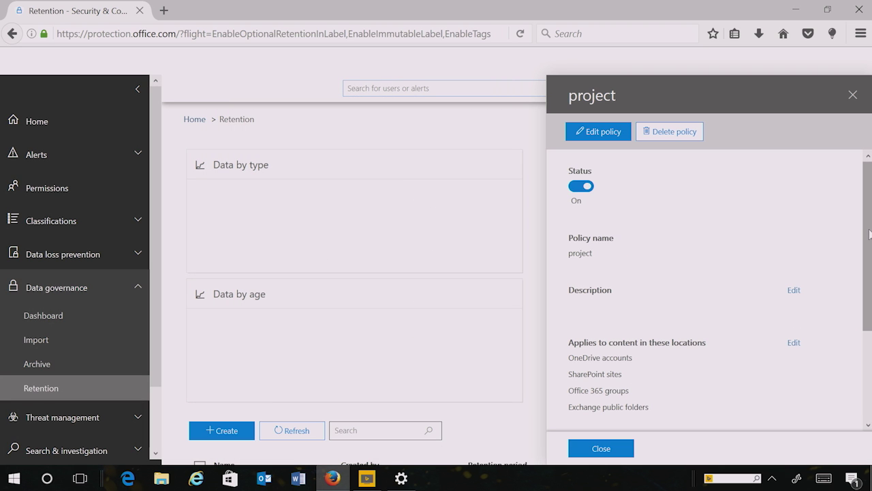
left_click_drag(870, 235, 870, 322)
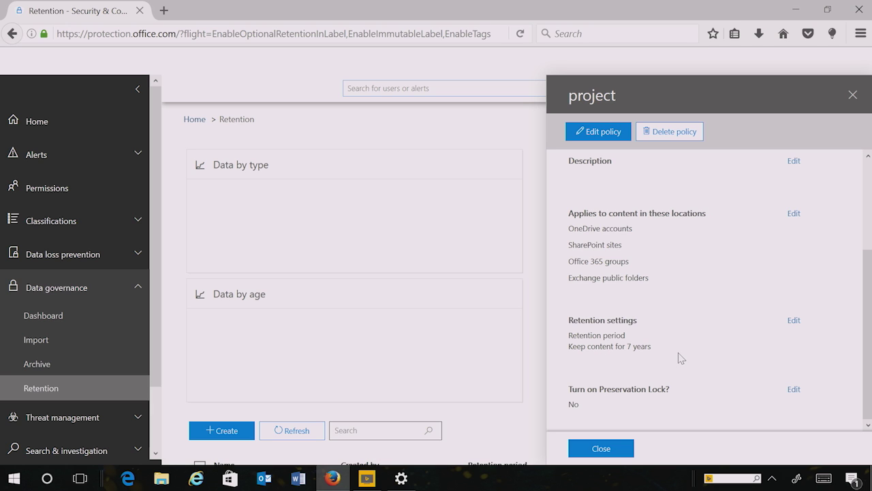
left_click(614, 448)
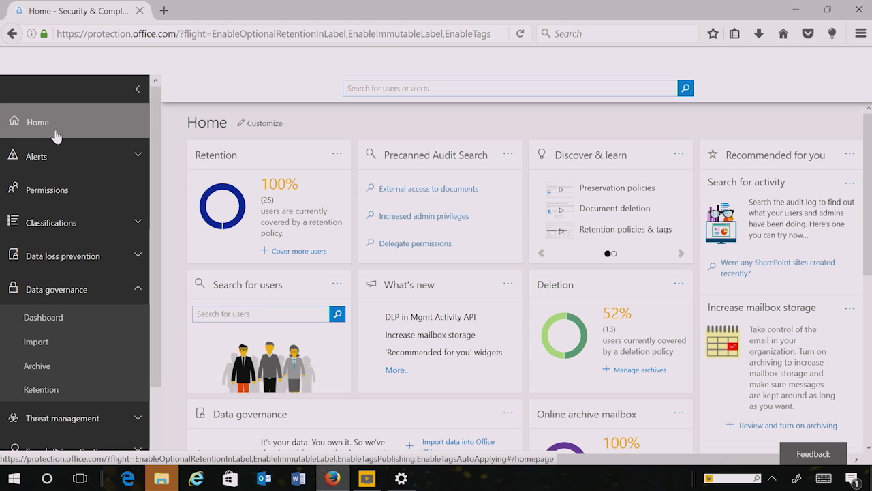
Step: Open the classification labels and start a new label named "Memos", continuing to its label settings
left_click(111, 234)
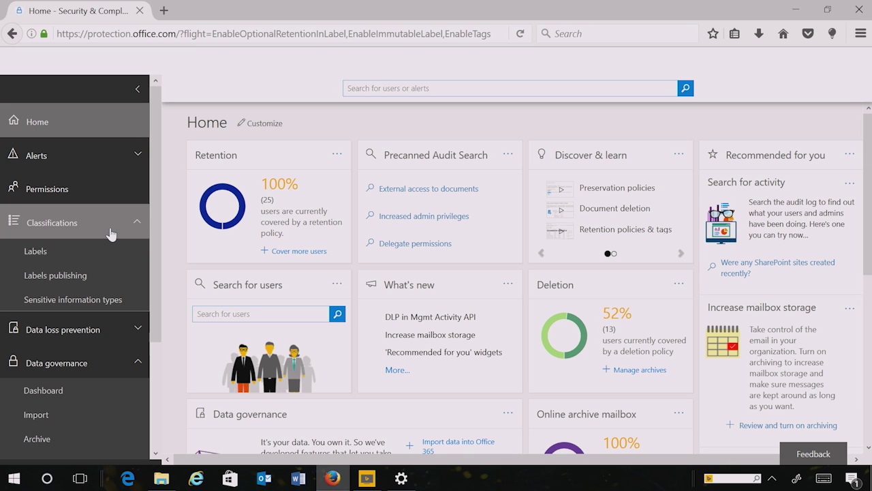
left_click(45, 251)
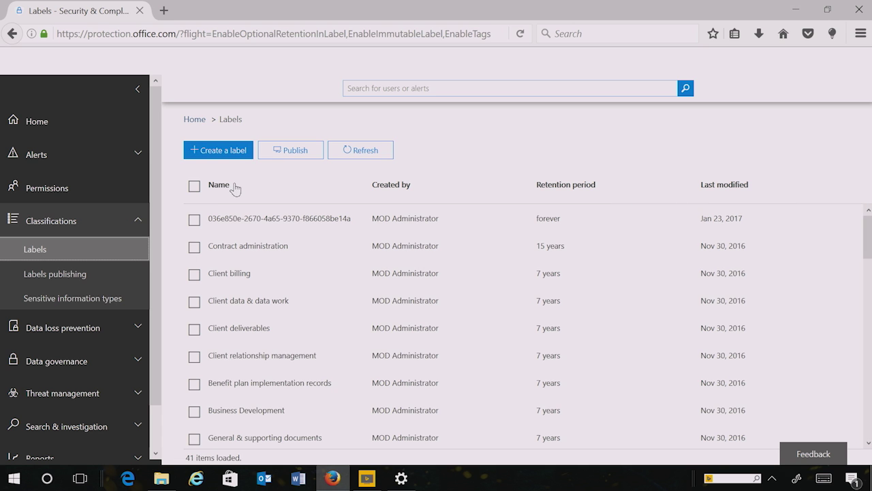
left_click(230, 151)
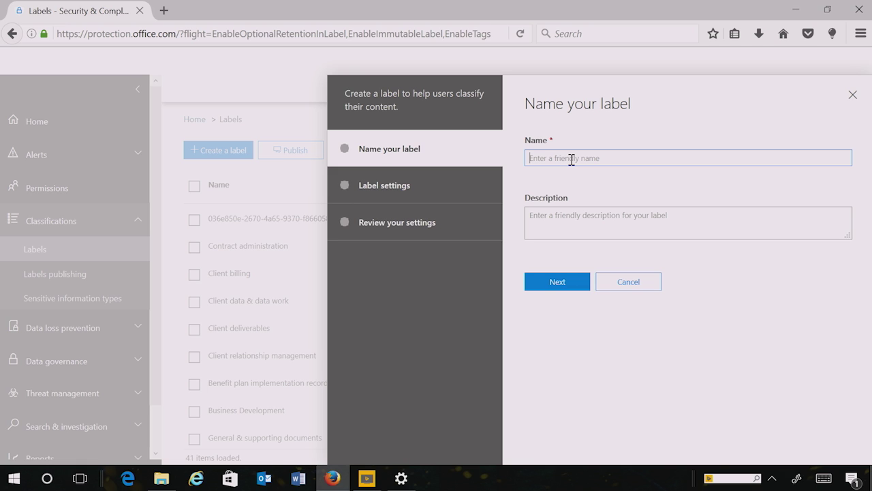
type("Memos")
left_click(575, 291)
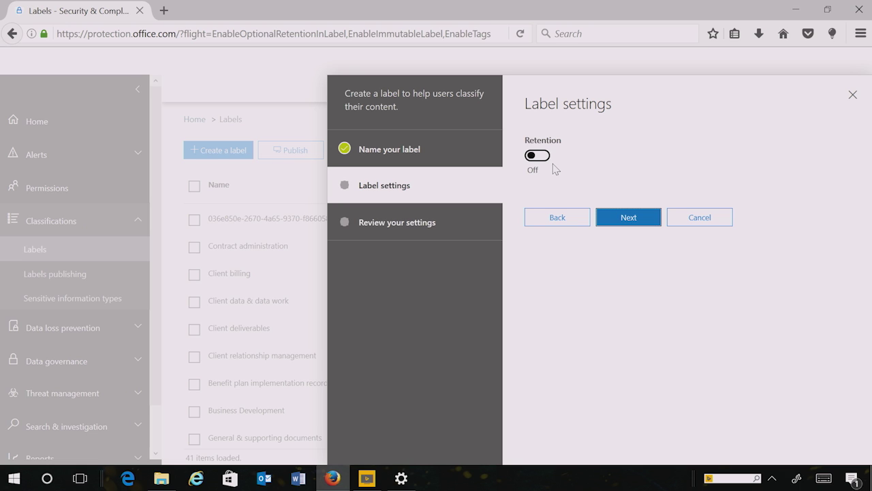
Step: Turn on retention for the "Memos" label and preserve content for 5 years based on when it was created, without deleting it after that time
left_click(544, 156)
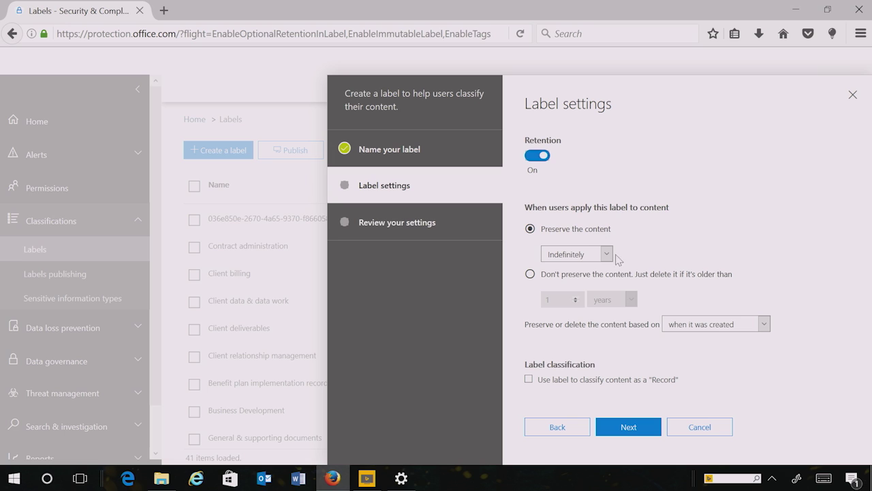
left_click(606, 254)
left_click(590, 280)
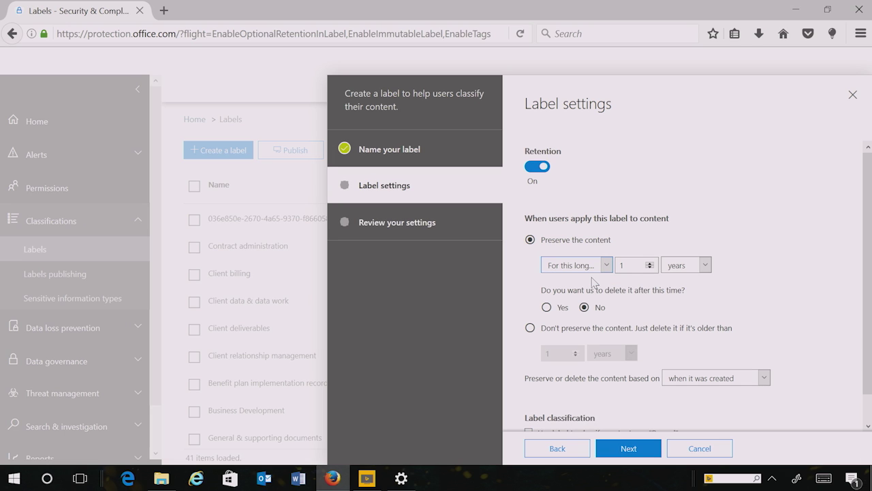
left_click(636, 265)
key("BackSpace")
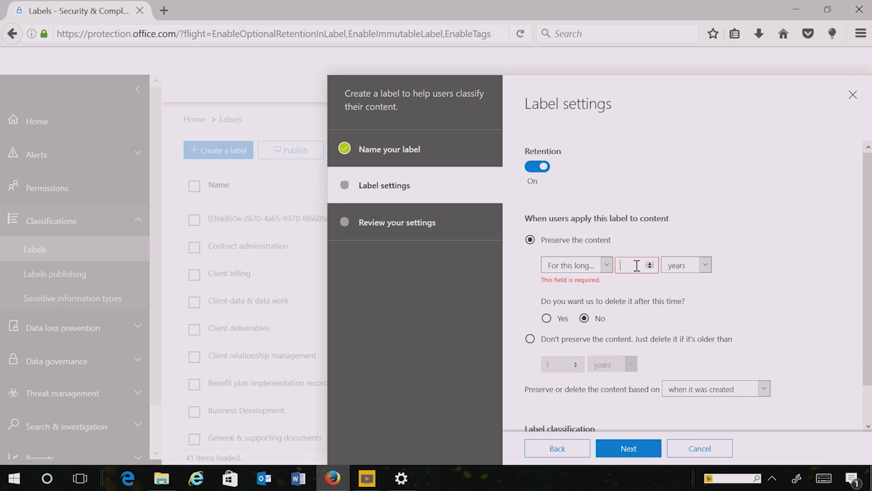
type("5")
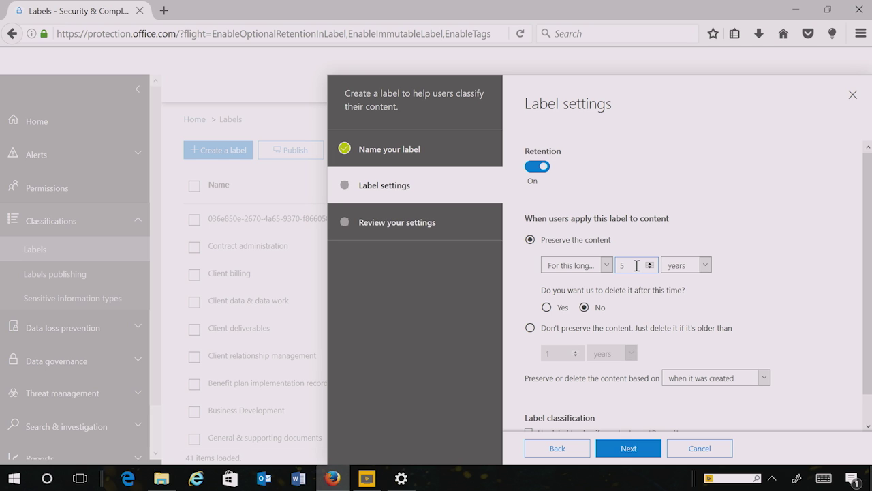
left_click_drag(869, 361, 870, 390)
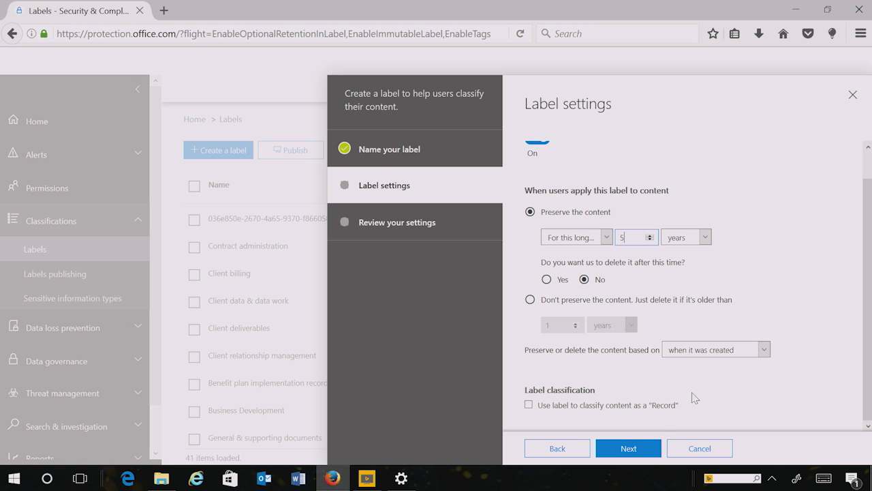
Step: Accept the label settings, create the "Memos" label, and review and close its details
left_click(652, 450)
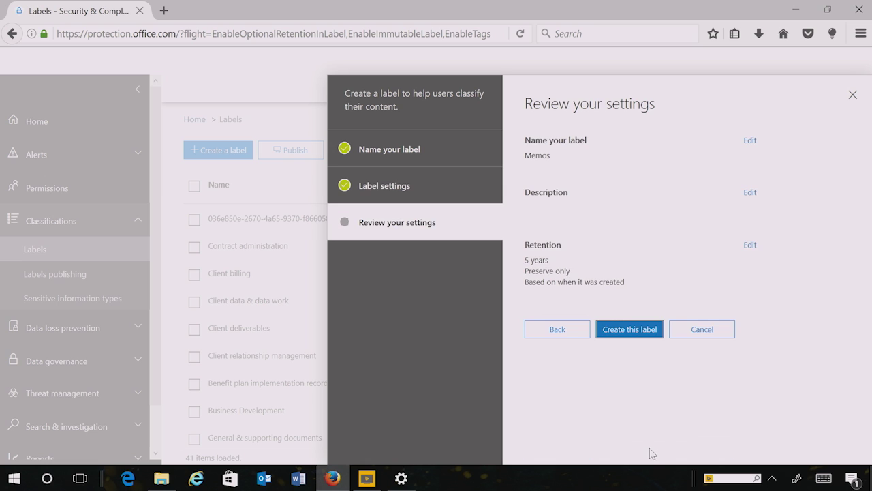
left_click(633, 333)
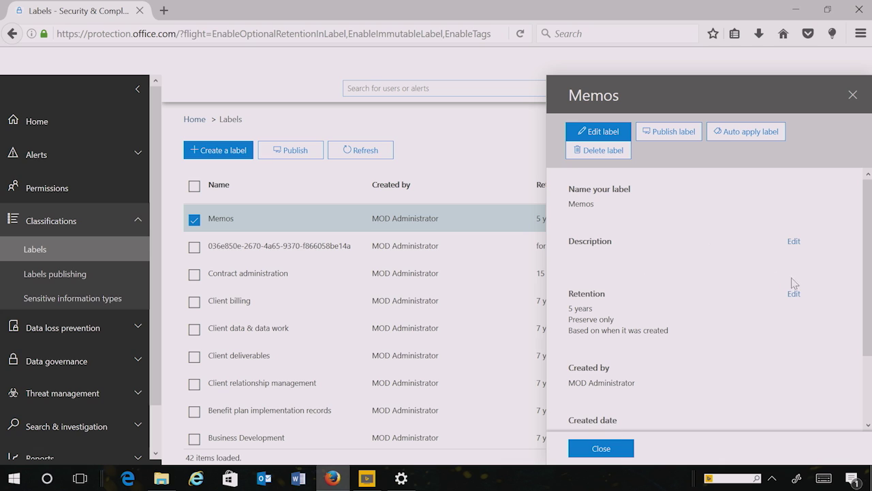
scroll(865, 242, "down", 2)
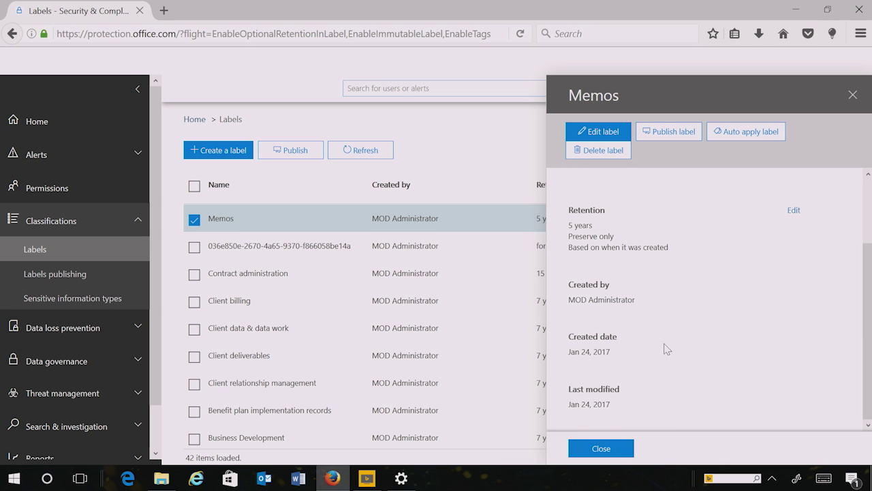
left_click_drag(870, 317, 871, 253)
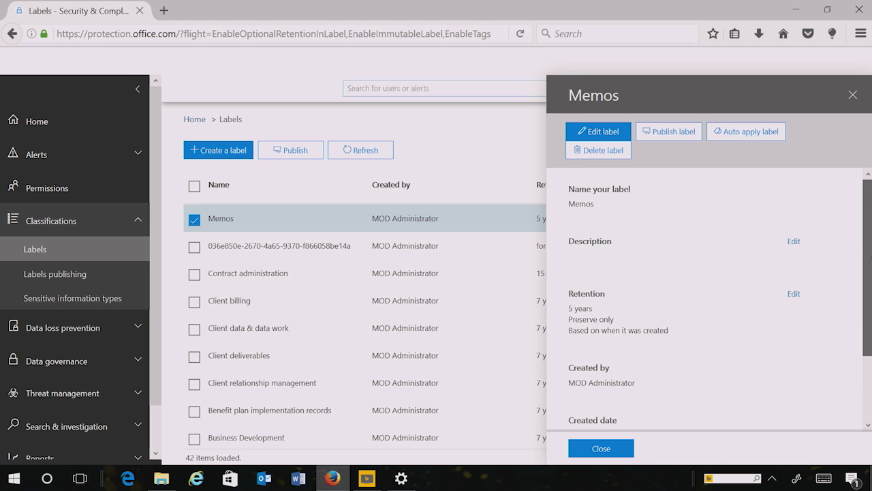
left_click(608, 450)
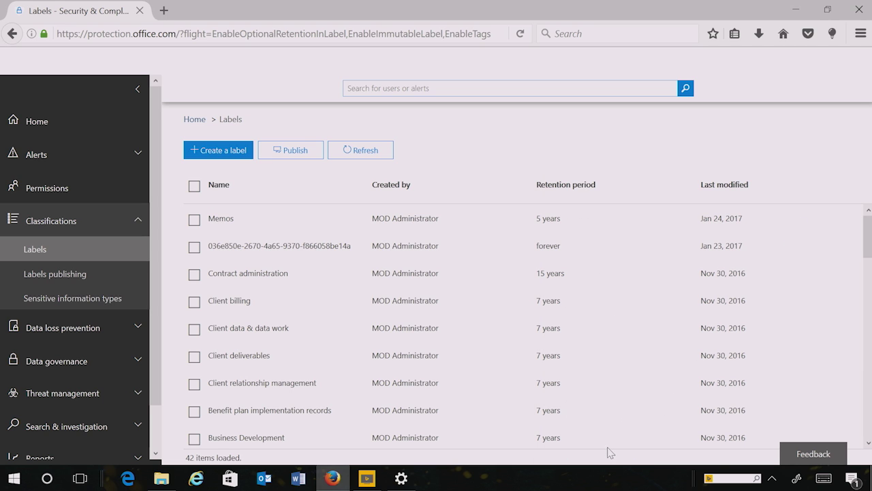
Step: Create a label named "Activity" with retention left off, and close its details
left_click(233, 153)
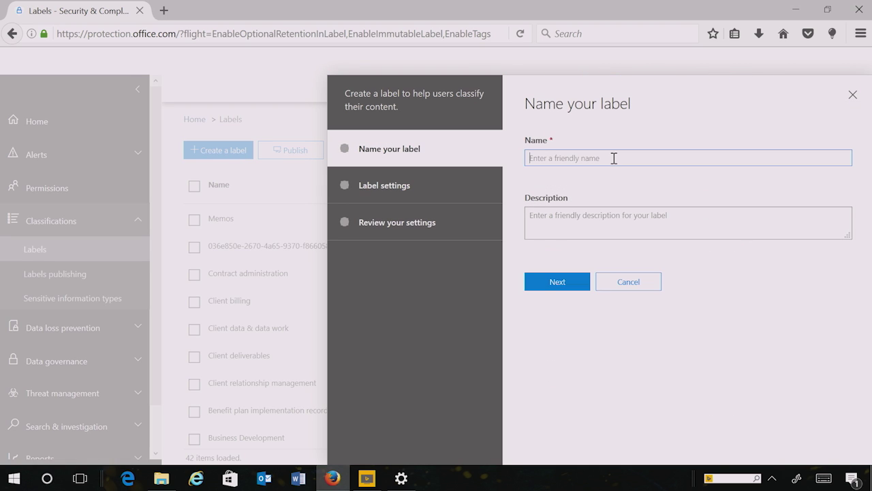
type("Activity")
left_click(562, 287)
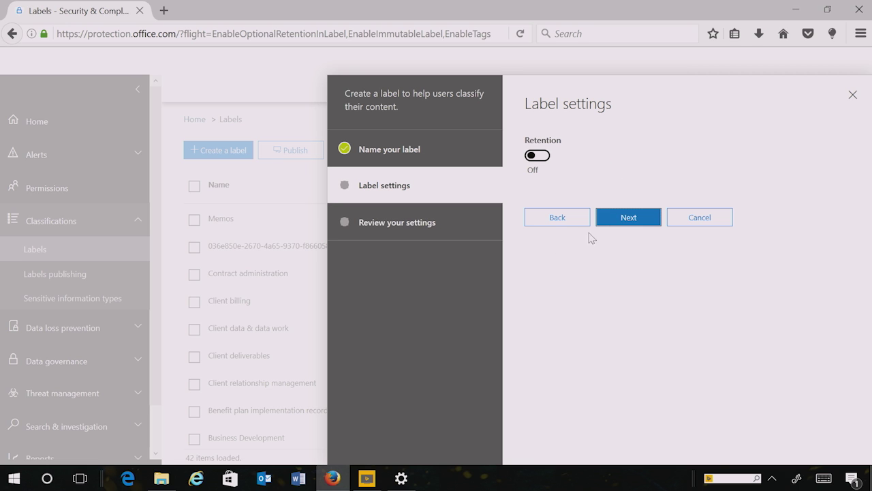
left_click(634, 220)
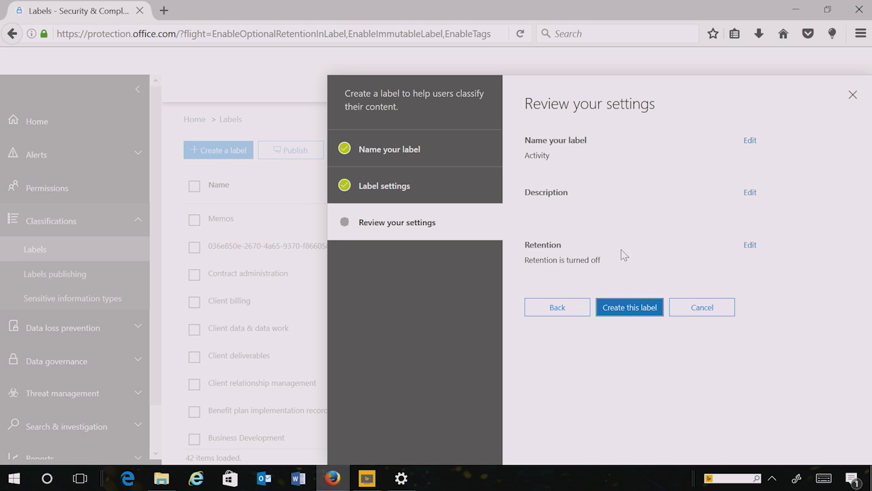
left_click(641, 310)
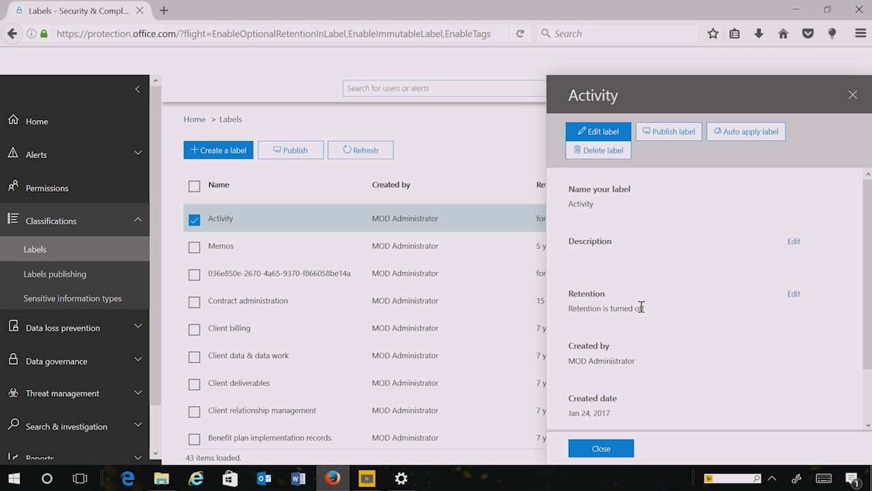
left_click(616, 451)
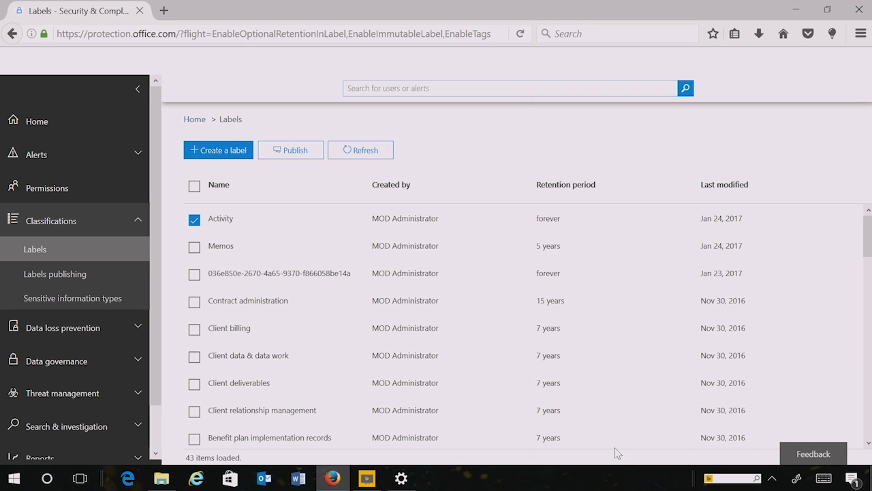
Step: Start publishing labels and choose the Activity and Memos labels for publication
left_click(298, 156)
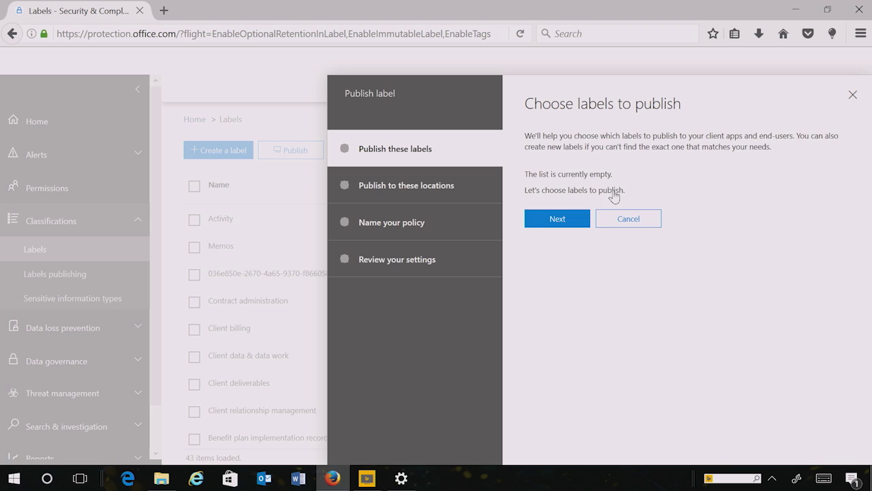
left_click(611, 194)
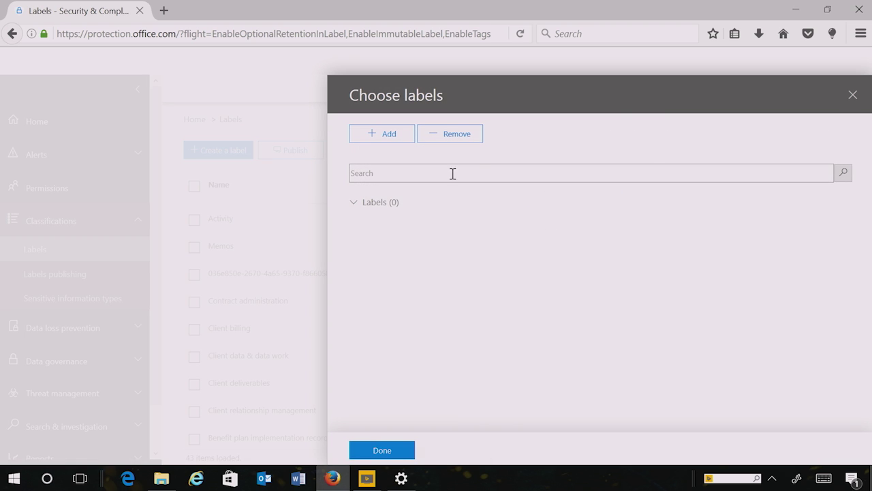
left_click(387, 136)
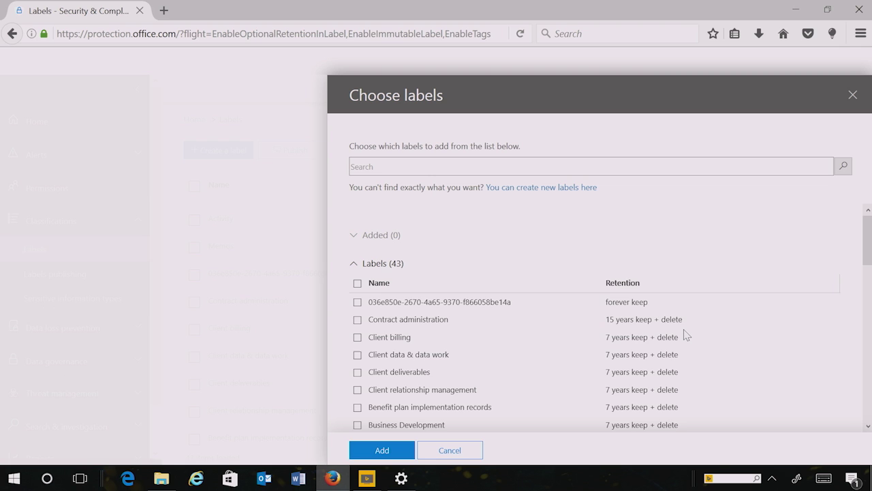
left_click_drag(867, 259, 866, 288)
left_click(357, 333)
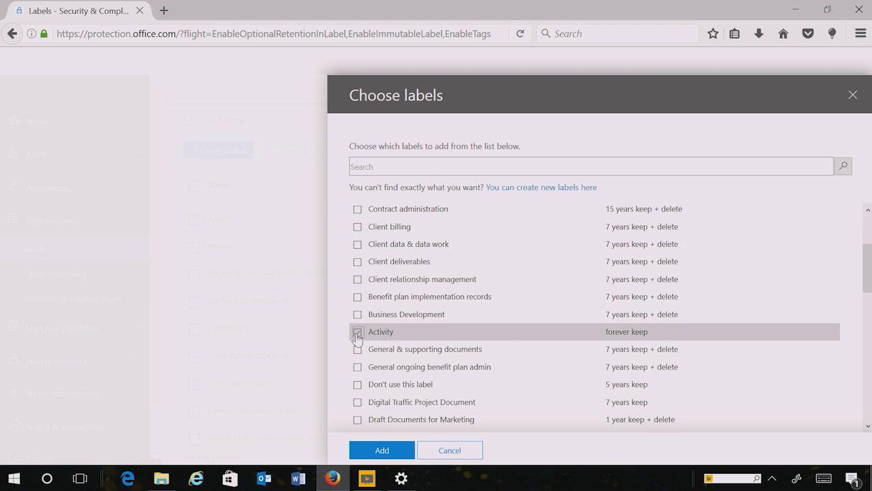
scroll(482, 285, "down", 6)
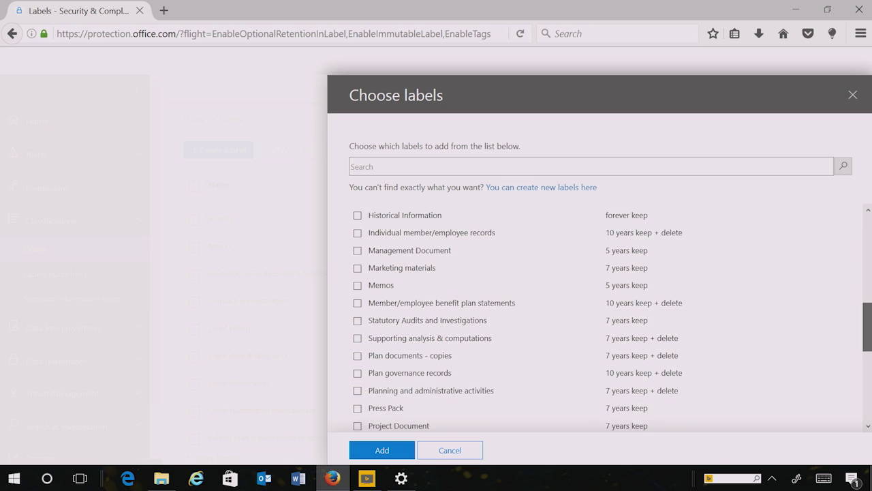
left_click(357, 281)
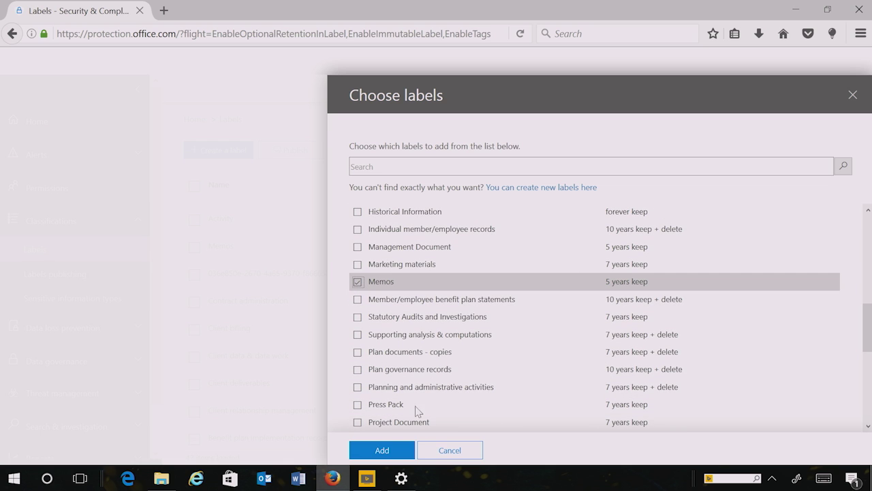
left_click(383, 450)
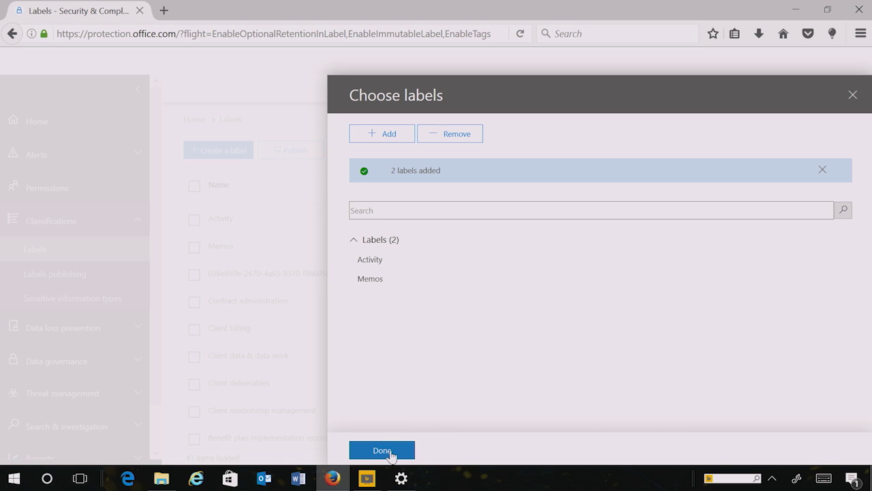
left_click(397, 452)
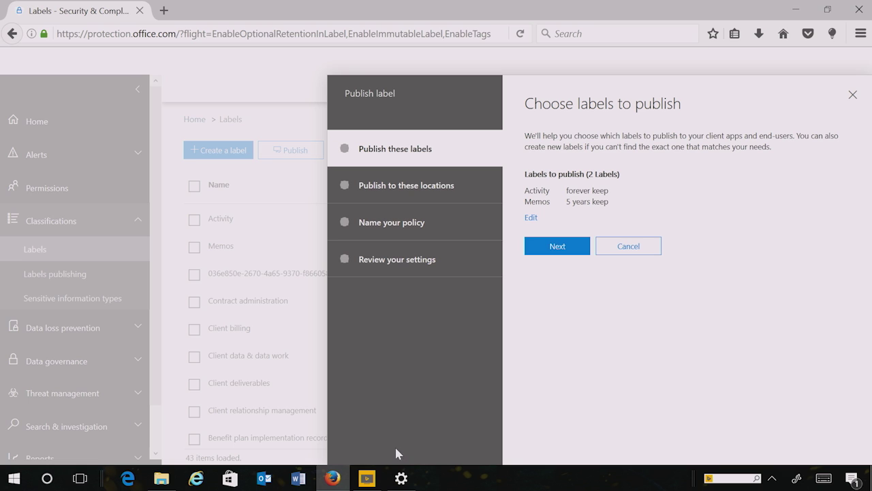
Step: Publish to specific locations, keeping Exchange email, SharePoint sites, OneDrive accounts and Office 365 groups turned on with all content included
left_click(572, 248)
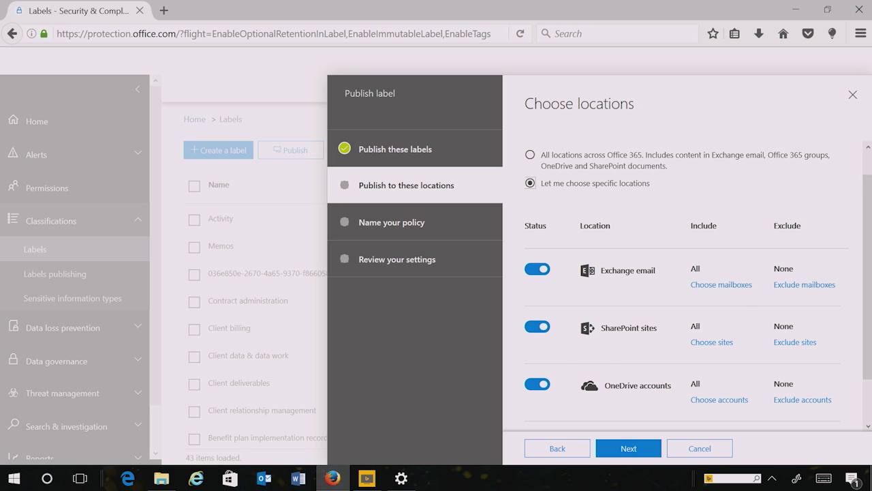
scroll(644, 402, "down", 1)
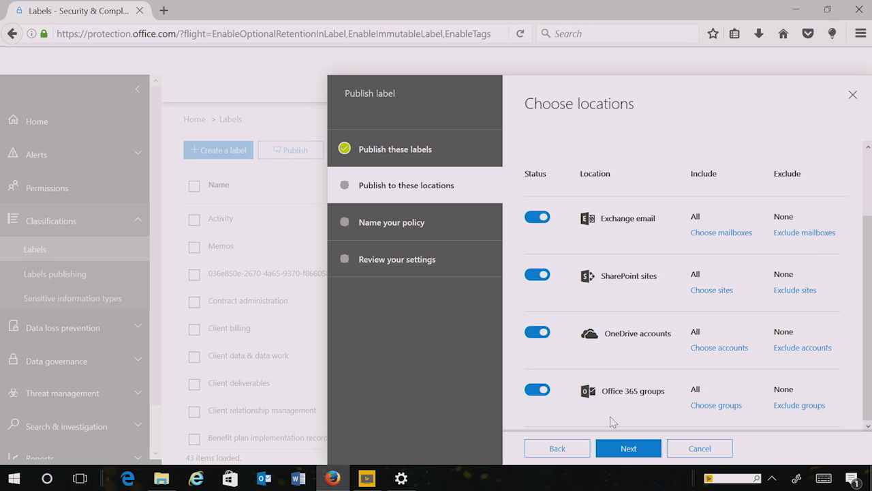
left_click(642, 452)
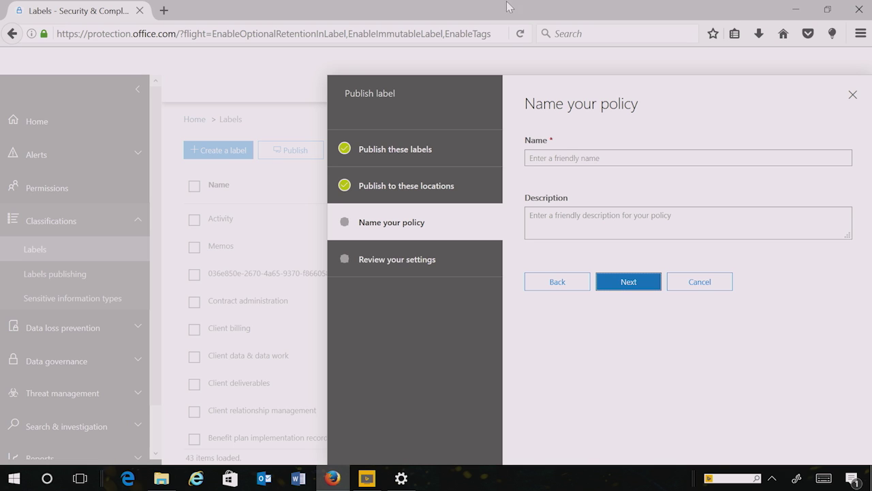
Step: Name the publishing policy "Labels Policy", publish it, and review and close its details
left_click(568, 157)
type("Labels Policy")
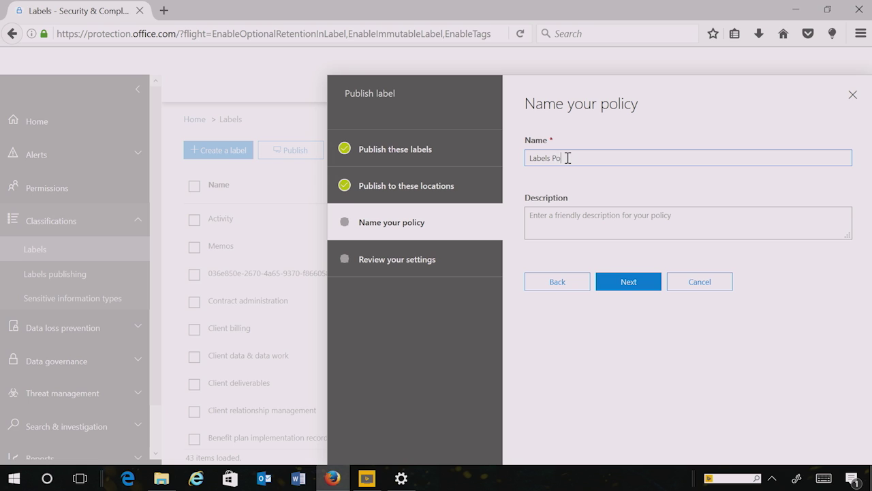
left_click(629, 282)
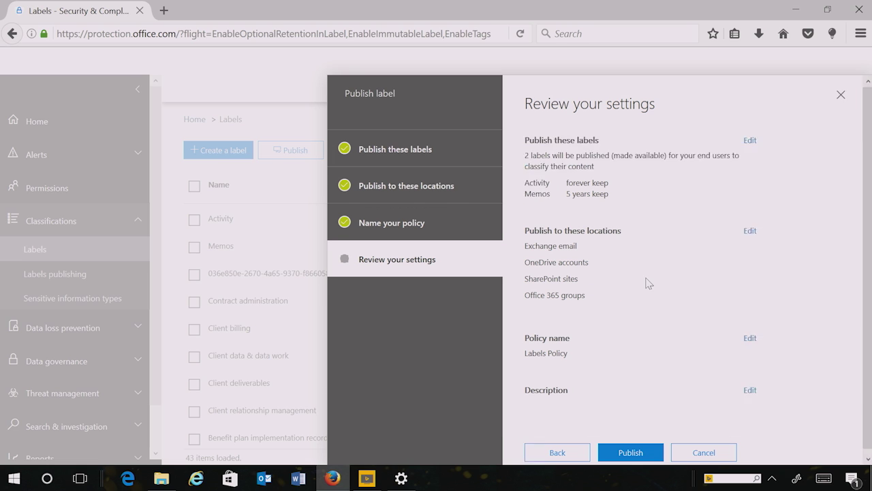
left_click(630, 449)
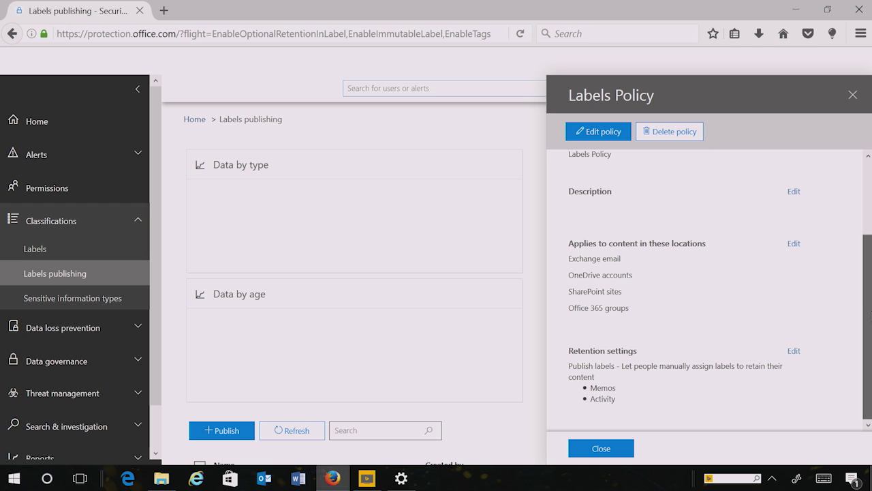
scroll(693, 218, "up", 3)
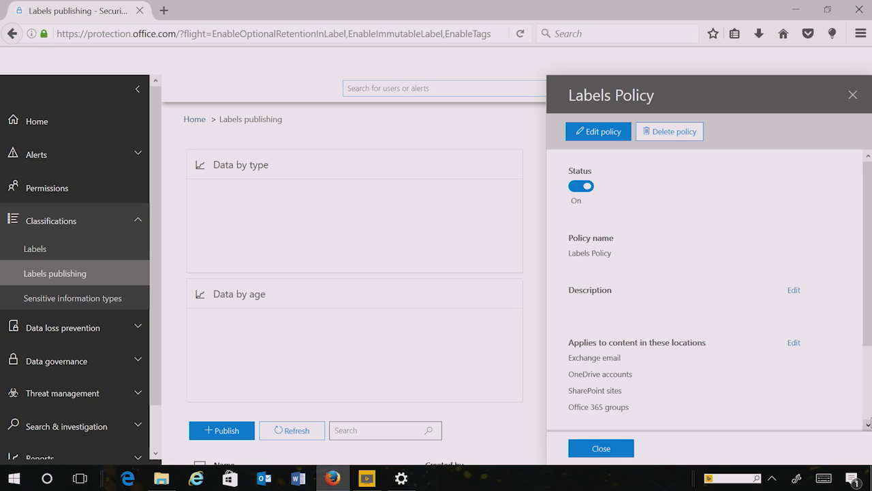
left_click(605, 451)
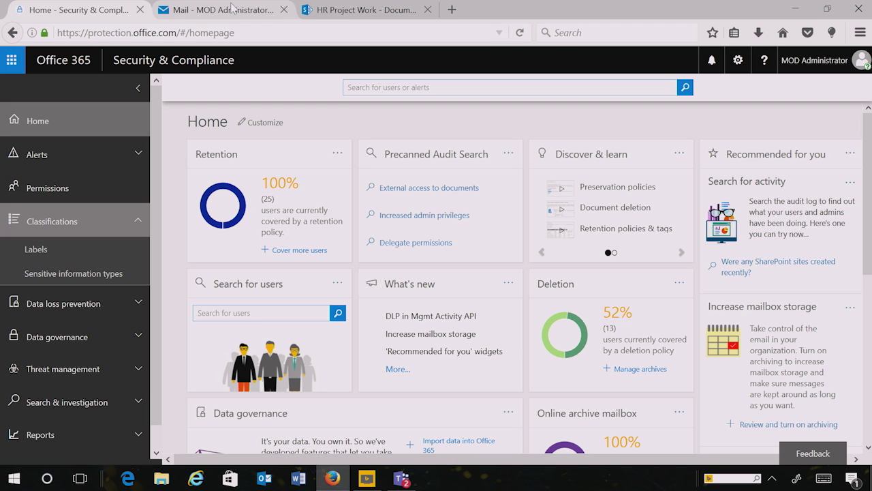
Step: Switch to the Outlook inbox and assign the Business Development (7 years) retention policy to the "How to use Yammer by email" message
left_click(232, 9)
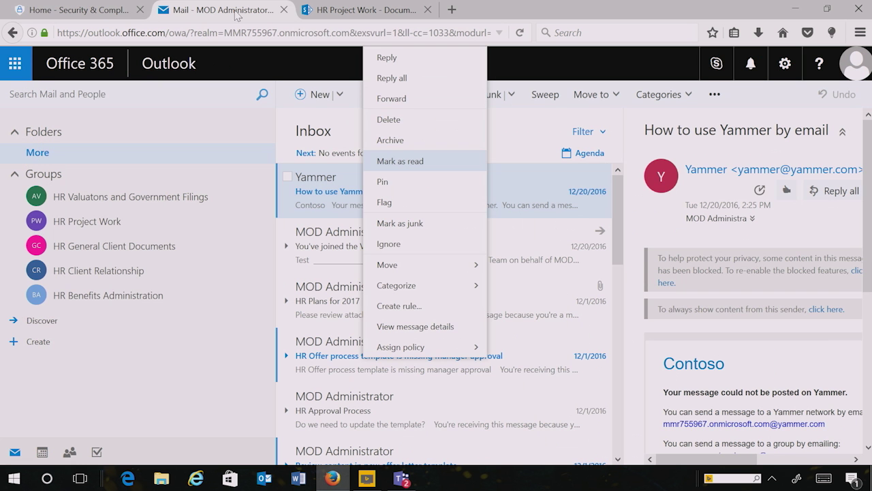
right_click(343, 198)
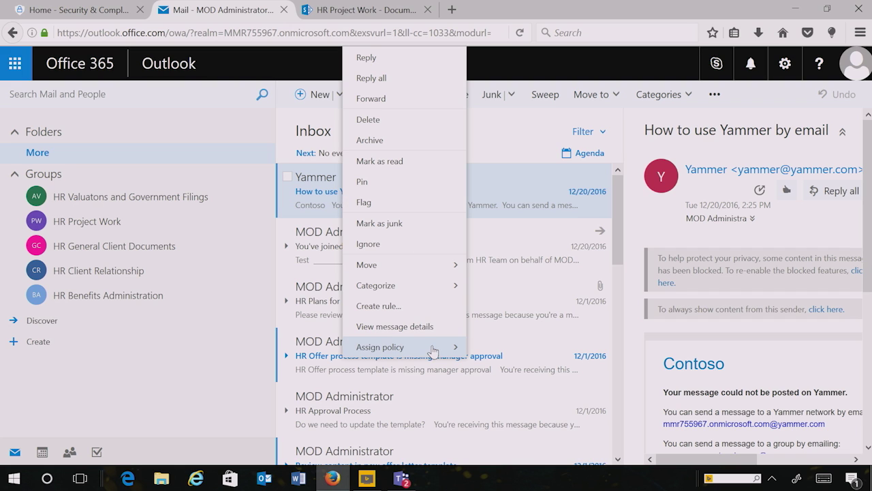
mouse_move(433, 347)
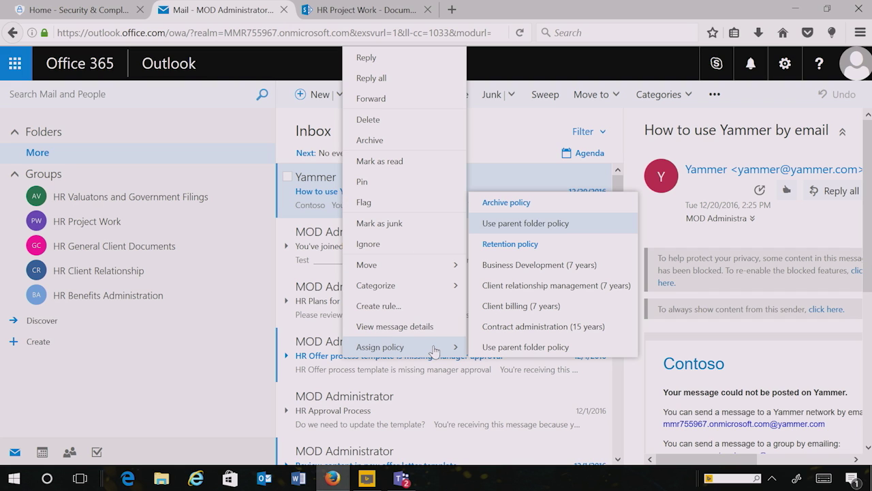
left_click(573, 266)
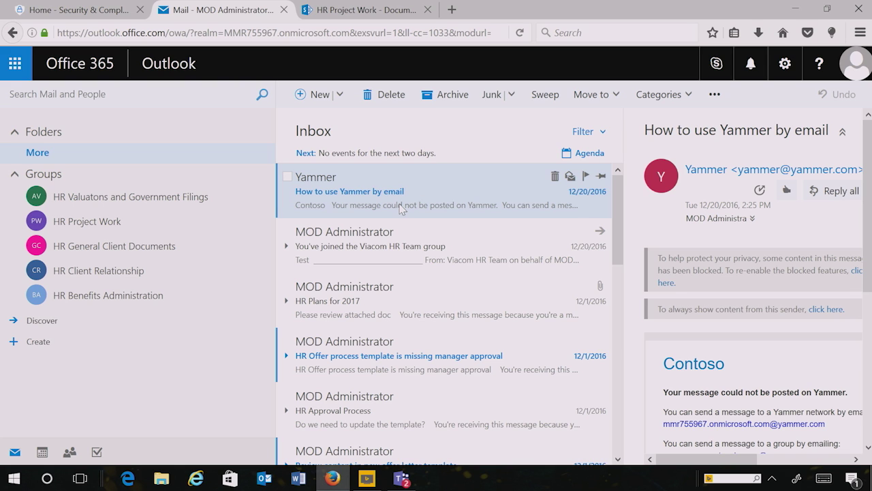
Step: Switch to the HR Project Work document library and open the classification choices for Current Projects and Contacts.docx
left_click(352, 10)
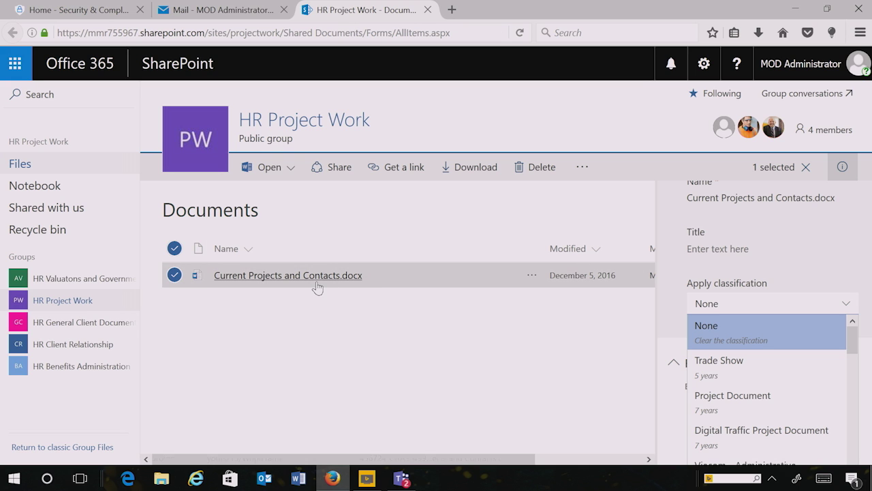
left_click(381, 280)
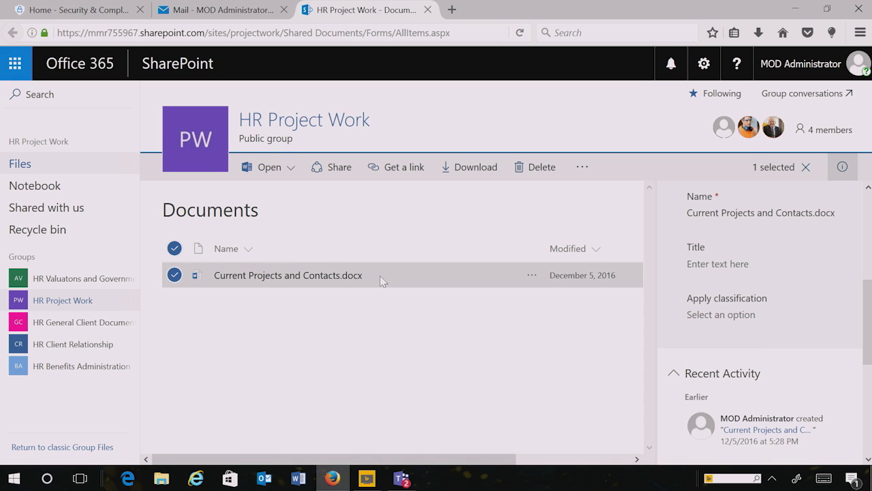
left_click(843, 168)
left_click(843, 167)
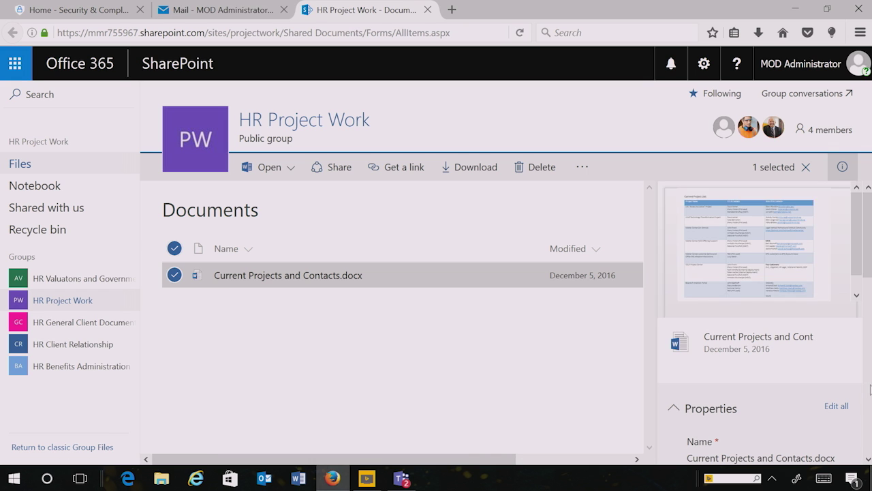
scroll(727, 314, "down", 4)
left_click(727, 314)
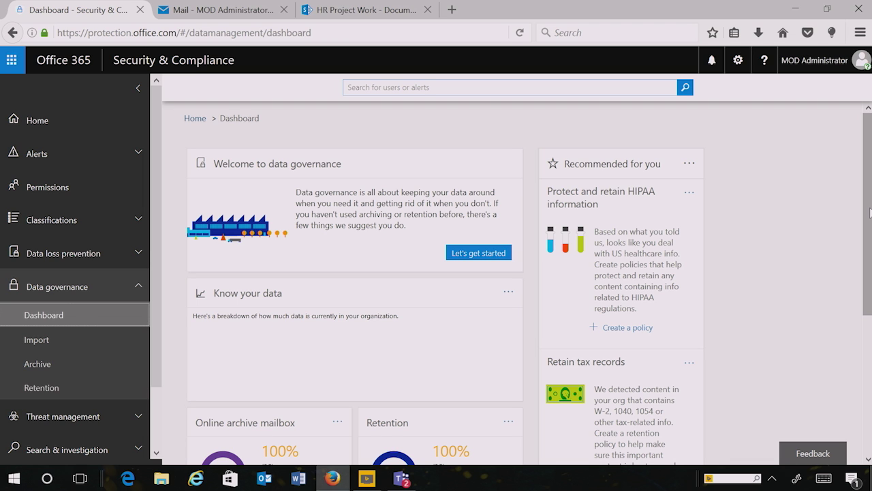
Step: Open the recommended policy for retaining tax records from the data governance dashboard and choose to customize it
left_click_drag(870, 181, 870, 319)
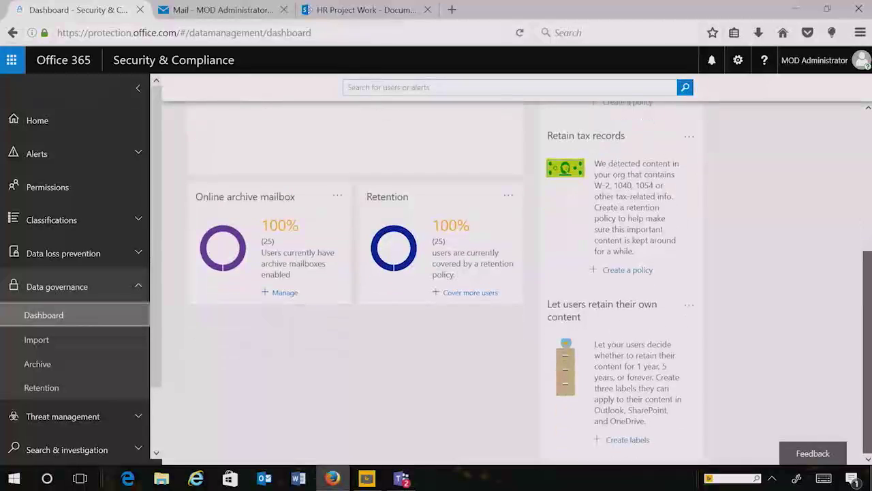
left_click(640, 271)
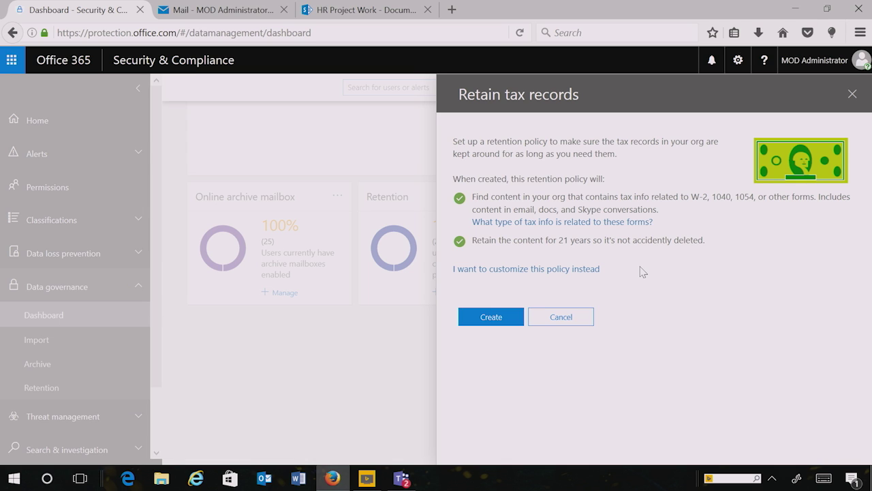
left_click(550, 271)
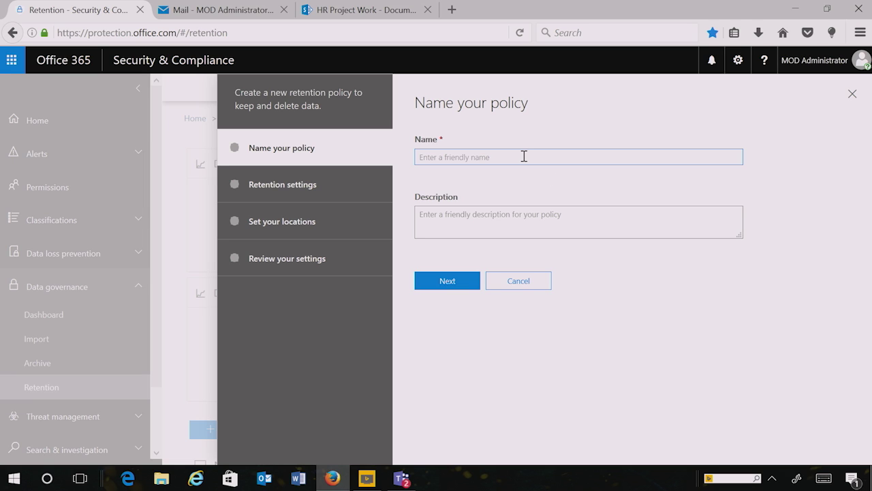
Step: Name the new retention policy "Financial Data" and set it to preserve content for 7 years
type("Financial Data")
left_click(460, 287)
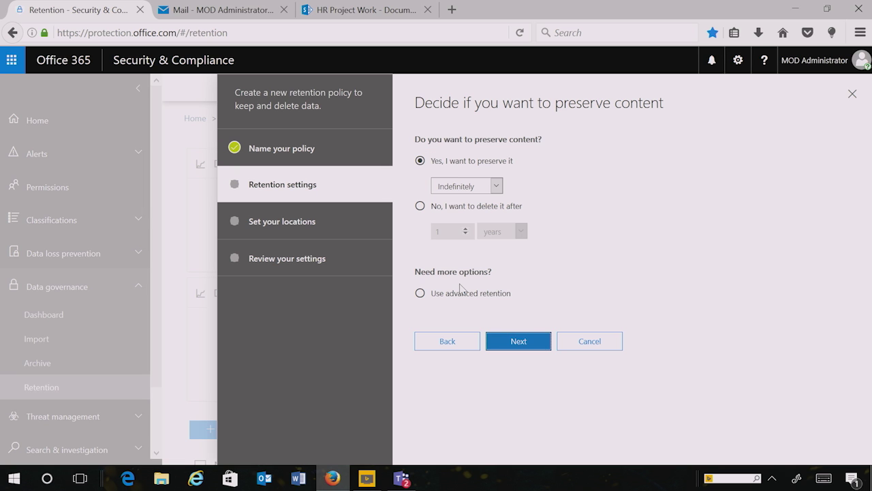
left_click(496, 186)
left_click(470, 197)
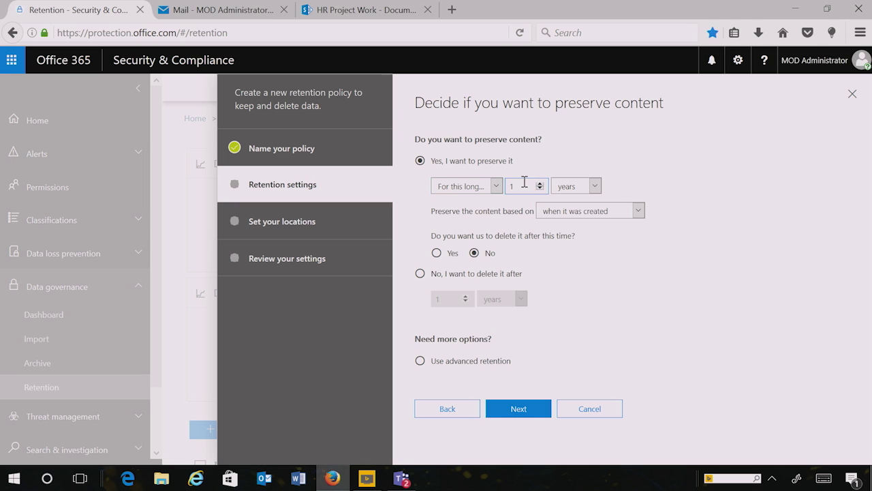
double_click(524, 181)
type("7")
Step: Use advanced retention for content that matches a sensitive information type, document fingerprint, or template
left_click(421, 361)
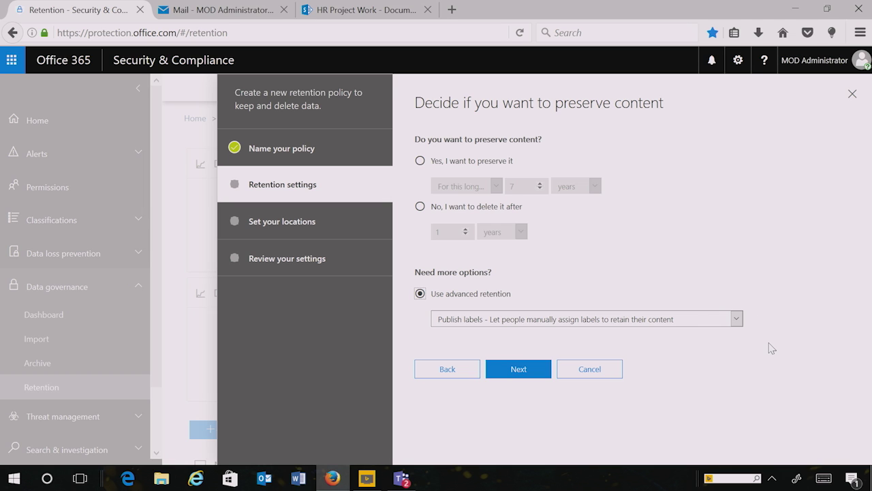
left_click(737, 320)
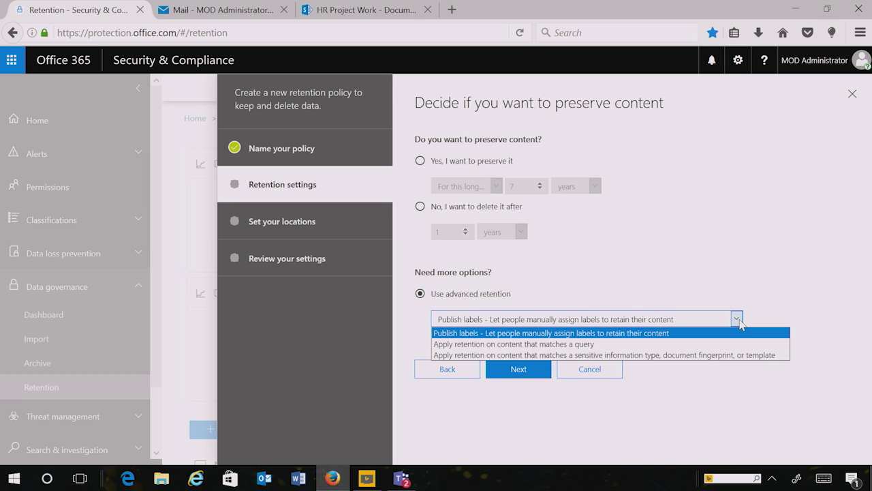
left_click(624, 355)
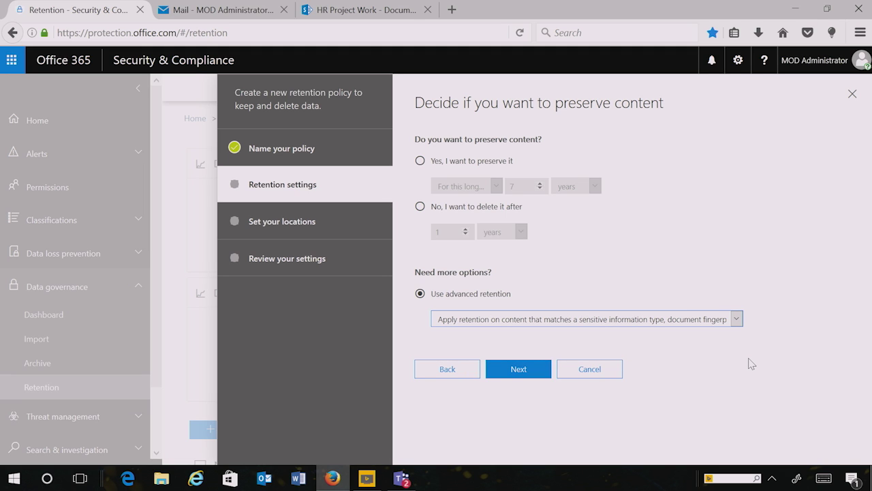
left_click(539, 374)
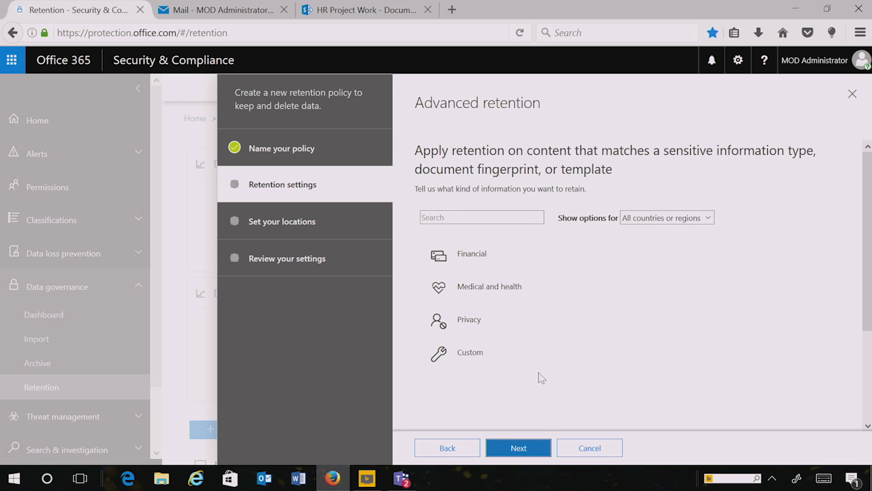
Step: Choose the U.K. Financial Data template from the financial category and apply the policy to all locations across Office 365
left_click(476, 253)
scroll(613, 354, "down", 2)
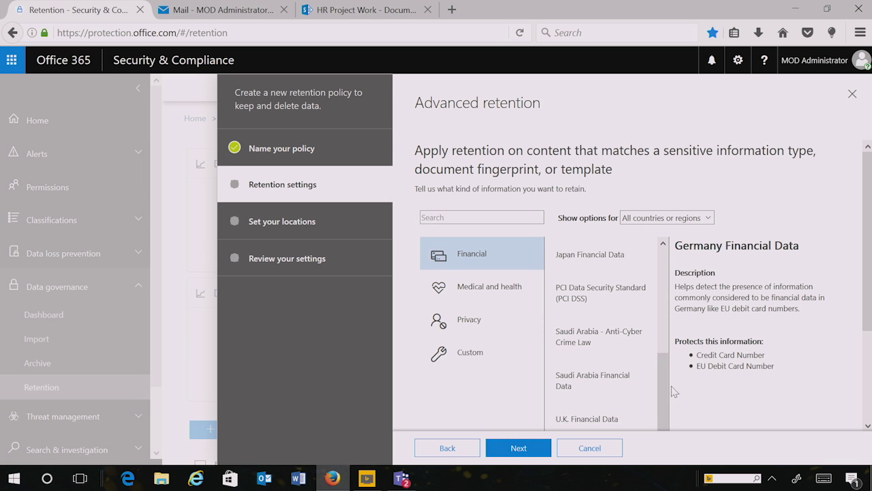
left_click_drag(665, 384, 666, 407)
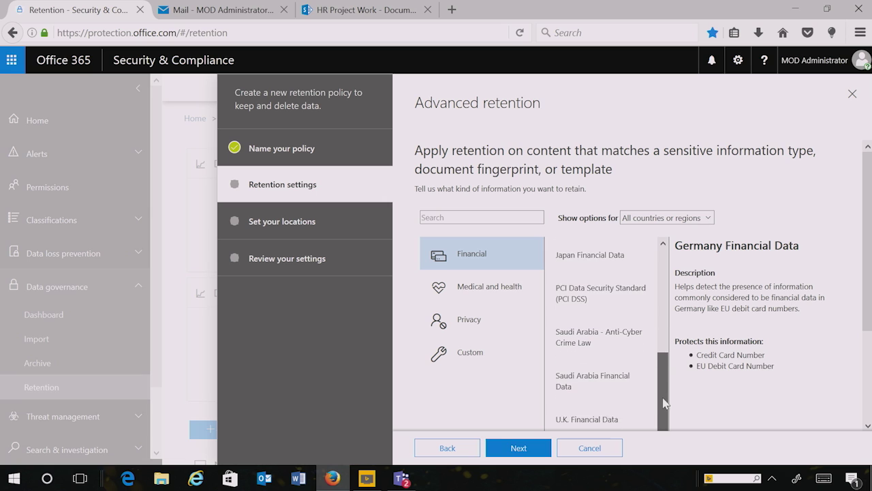
left_click(589, 409)
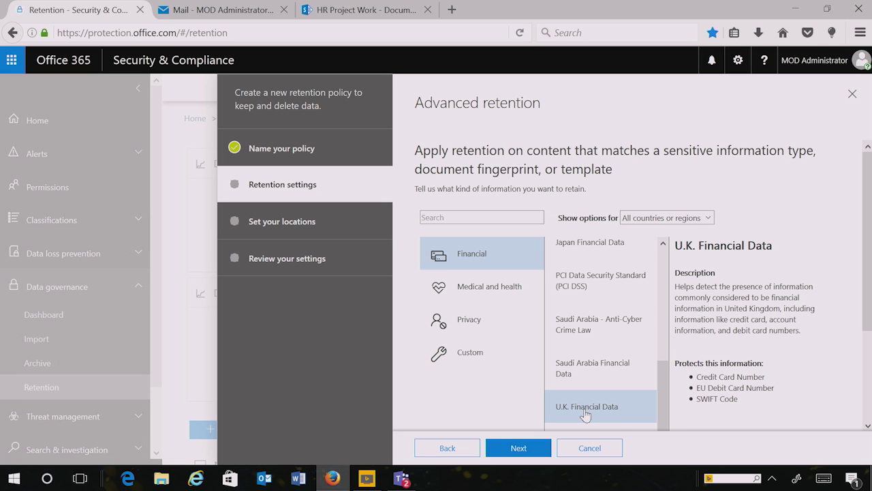
left_click(522, 454)
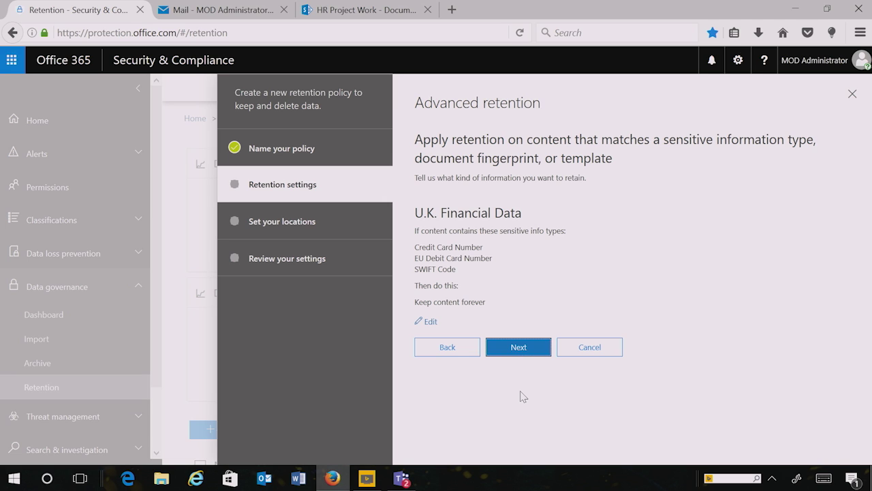
left_click(518, 348)
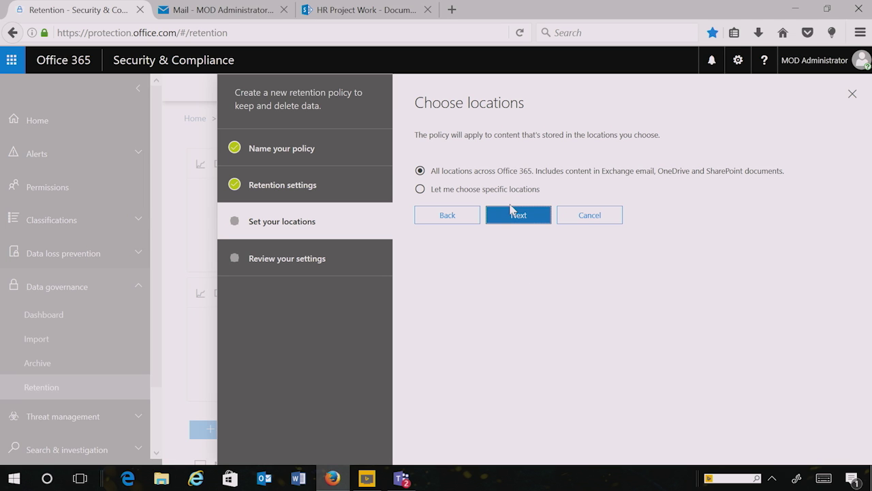
left_click(518, 214)
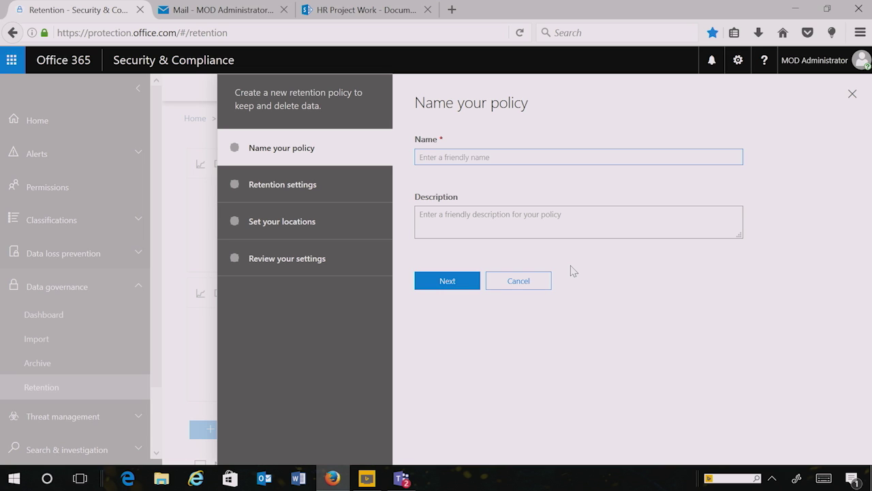
Step: Name another new retention policy "NDA" and set it to preserve content for 7 years
type("NDA")
left_click(453, 282)
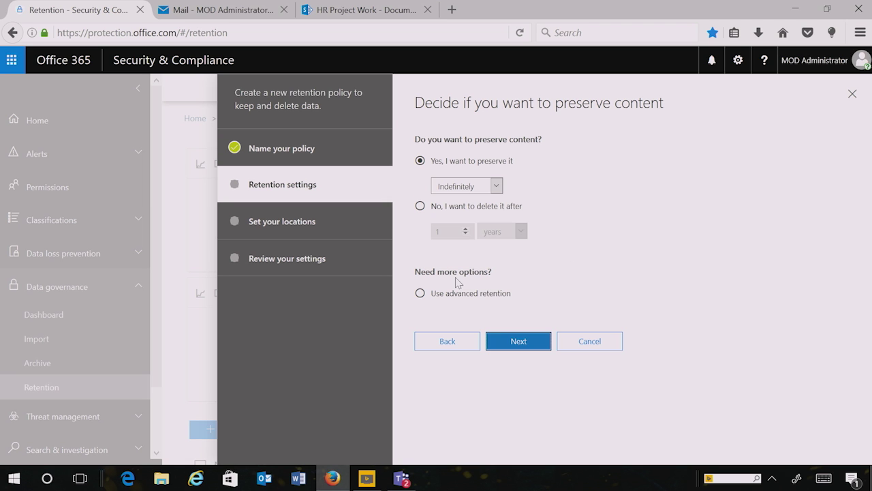
left_click(497, 186)
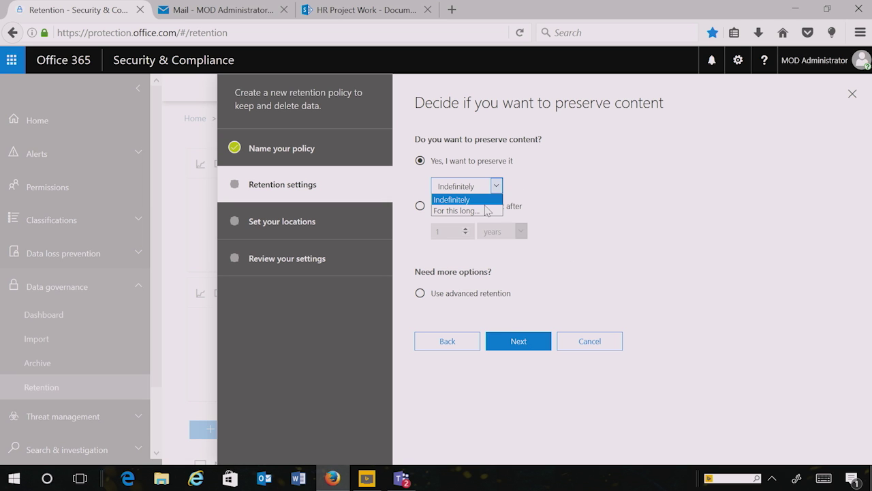
left_click(488, 212)
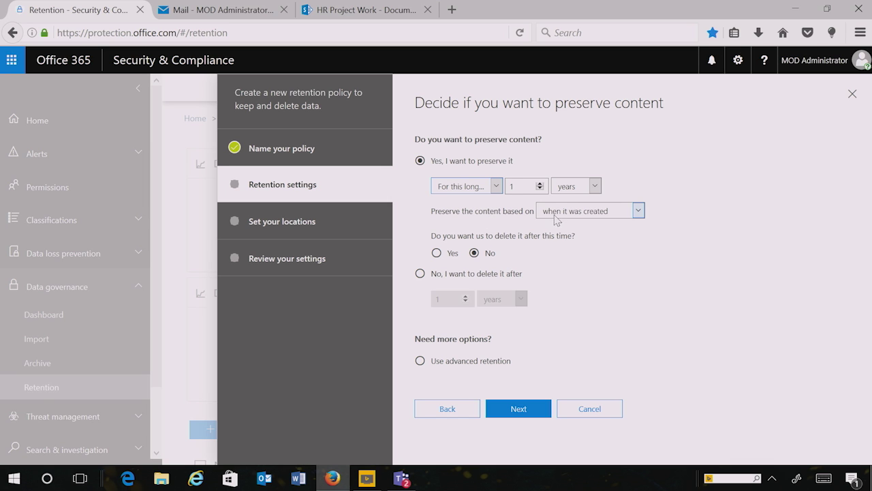
key("BackSpace")
type("7")
Step: Use advanced retention for the NDA policy, applying it to content that matches a query
left_click(420, 360)
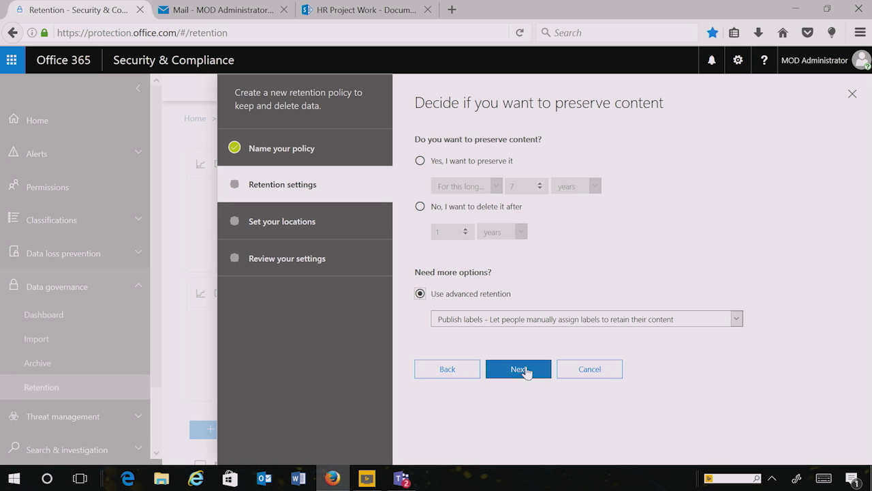
left_click(737, 319)
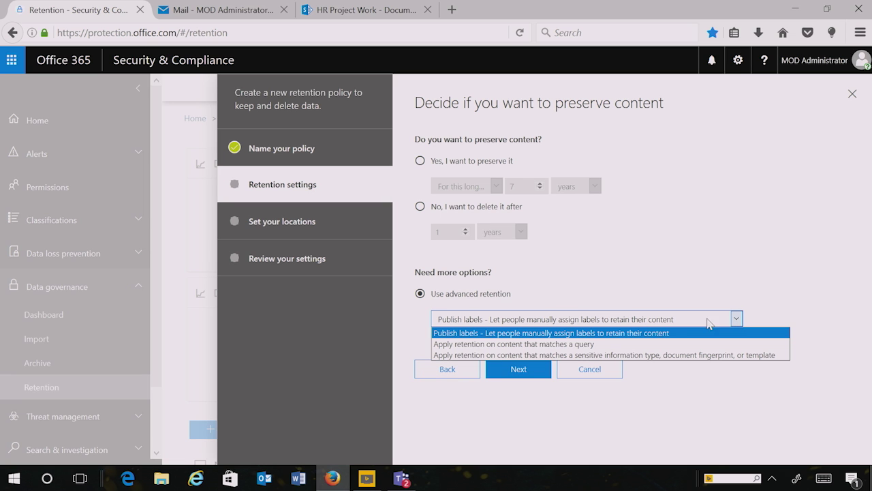
left_click(609, 346)
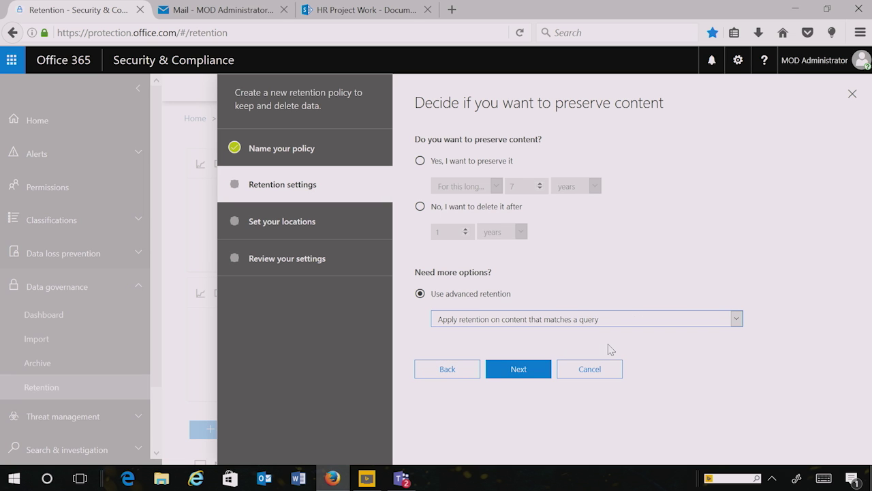
left_click(536, 375)
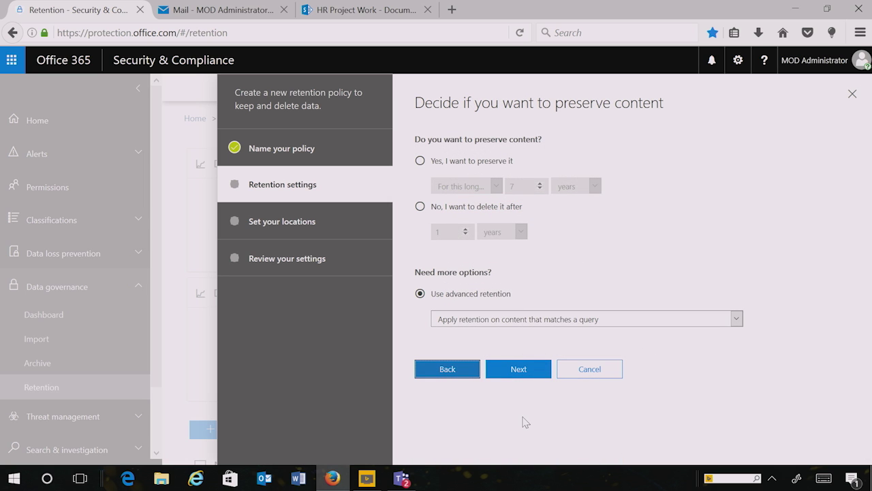
left_click(543, 370)
Step: Extend the "NDA Contracts" query condition with AND "Microsoft Confidential"
triple_click(561, 237)
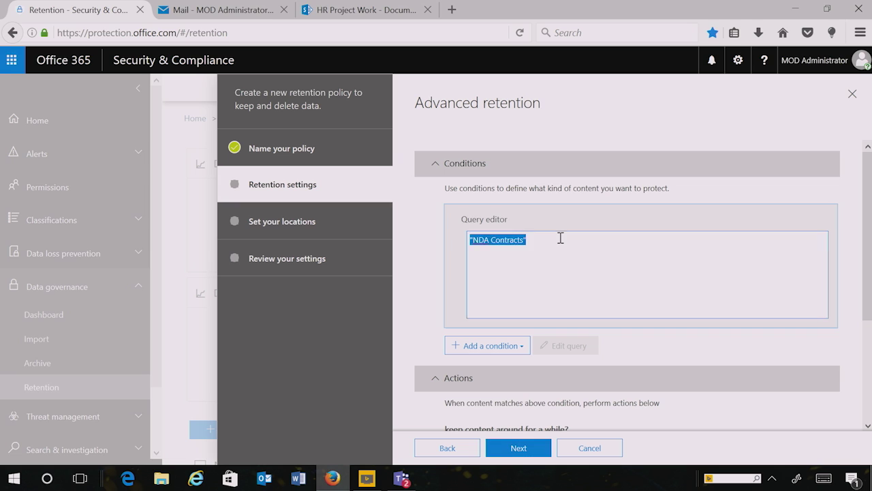
left_click(561, 238)
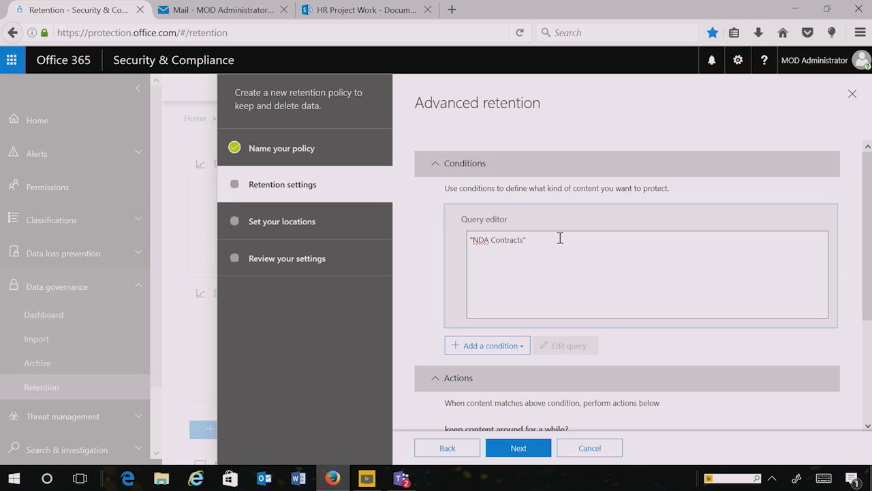
type("AND \"Microsoft Confidential\"")
Step: Set the action for content matching the query to preserve it for 7 years
scroll(603, 294, "down", 3)
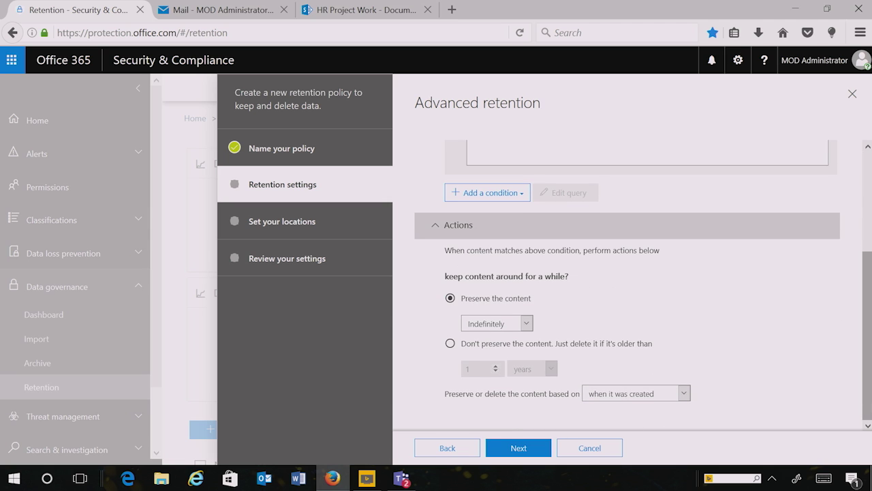
left_click(524, 324)
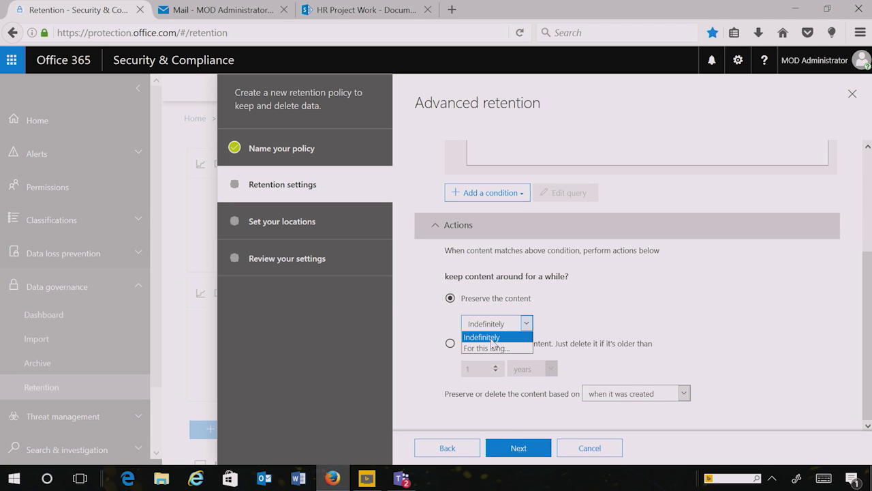
left_click(504, 347)
left_click(552, 325)
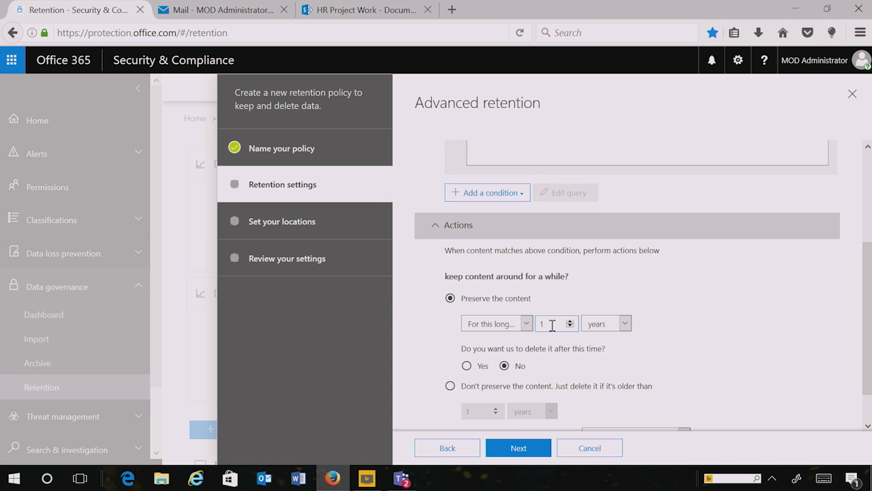
key("BackSpace")
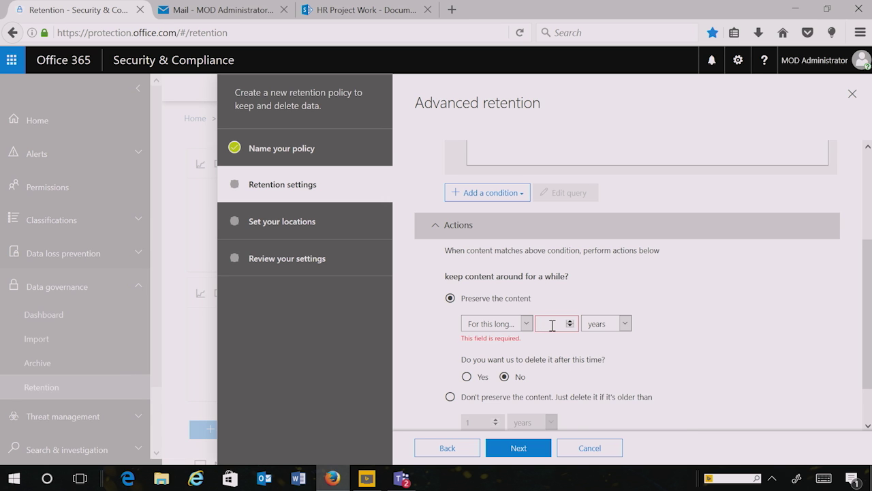
type("7")
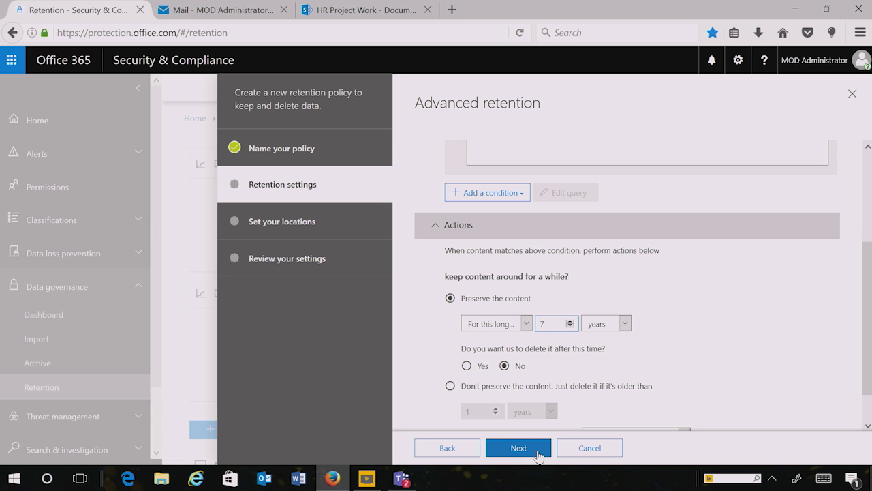